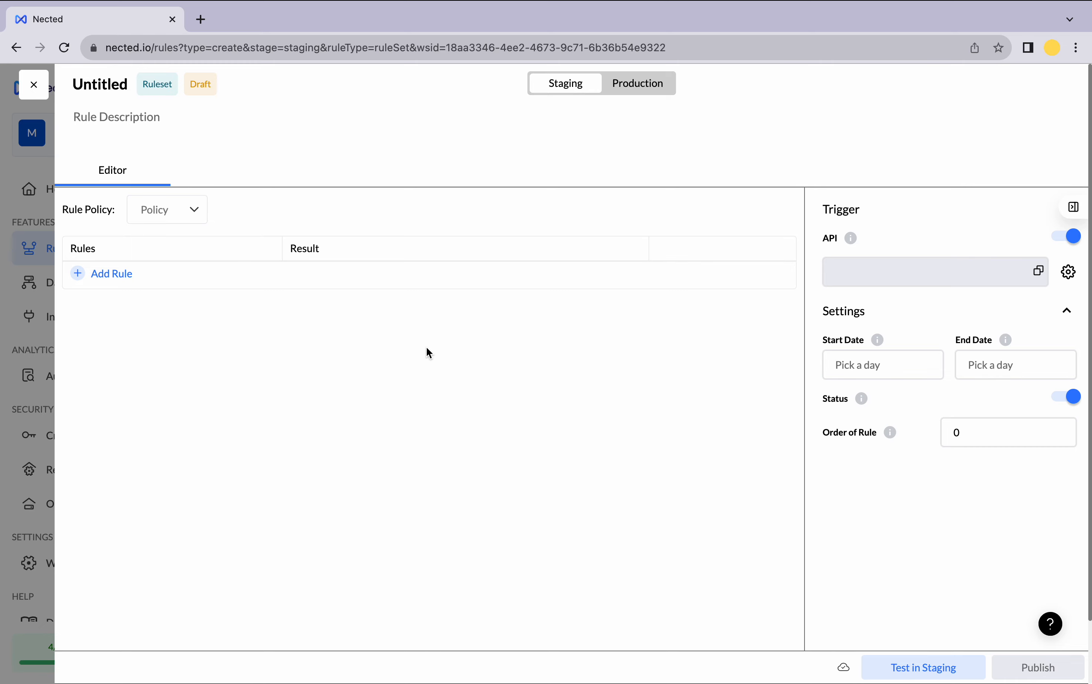
Name the new ruleset Sample_Rule_Set and enter "Sample Rule Set" as its description.
{"action": "double_click", "coordinate": [127, 84]}
{"action": "key", "text": "BackSpace"}
{"action": "type", "text": "S"}
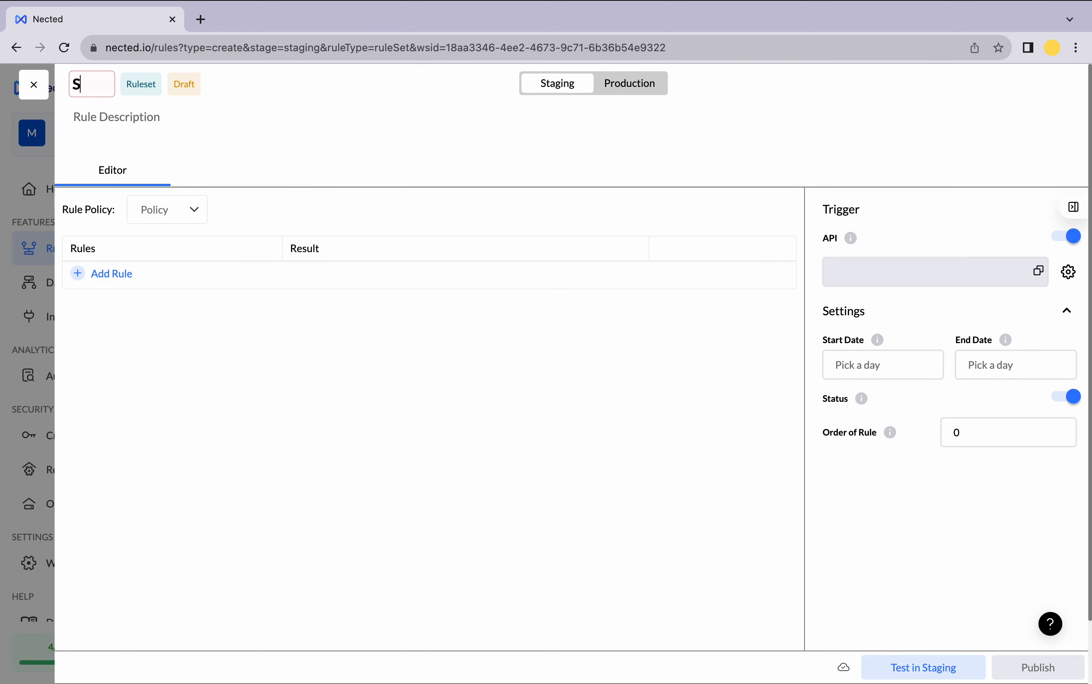
{"action": "type", "text": "ample_"}
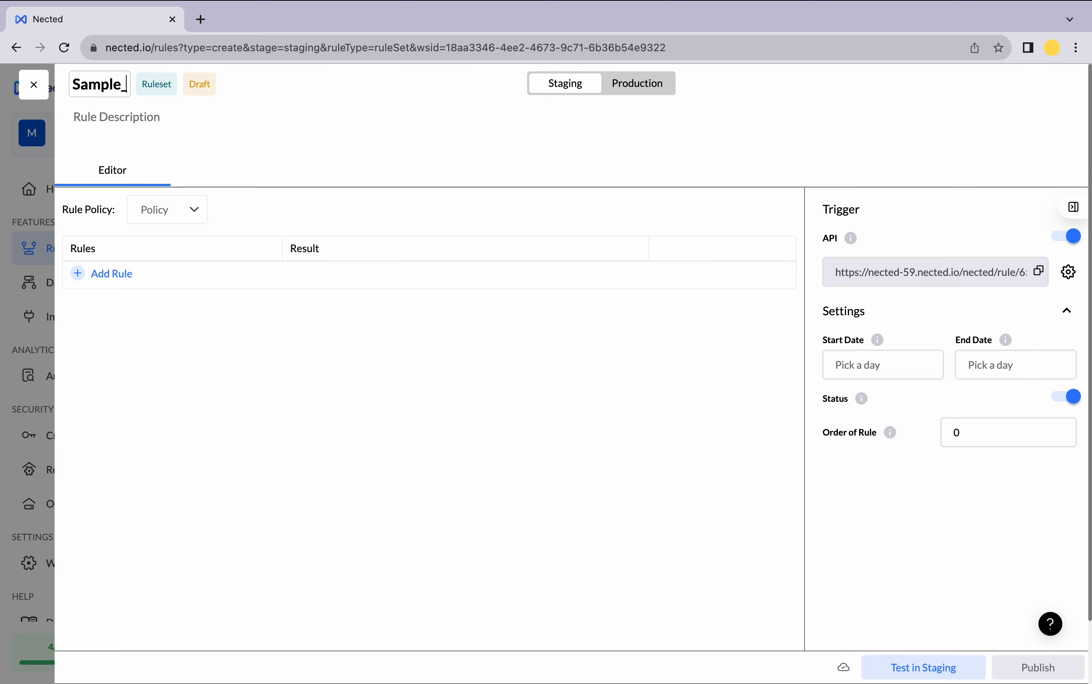
{"action": "type", "text": "Rule_SE"}
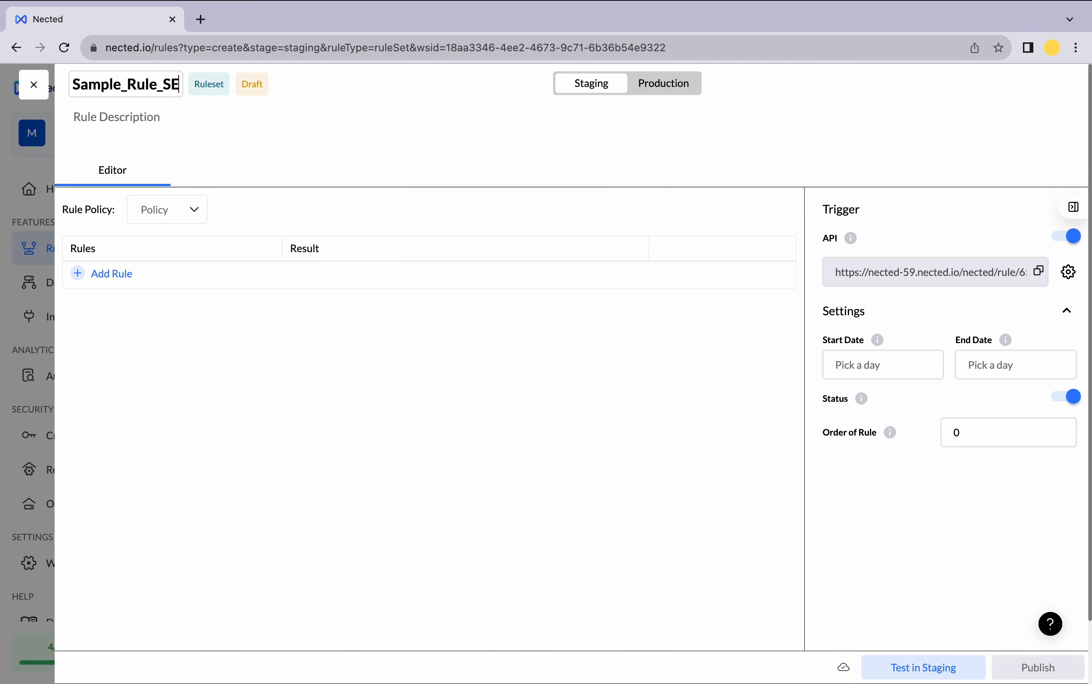
{"action": "key", "text": "BackSpace"}
{"action": "type", "text": "et"}
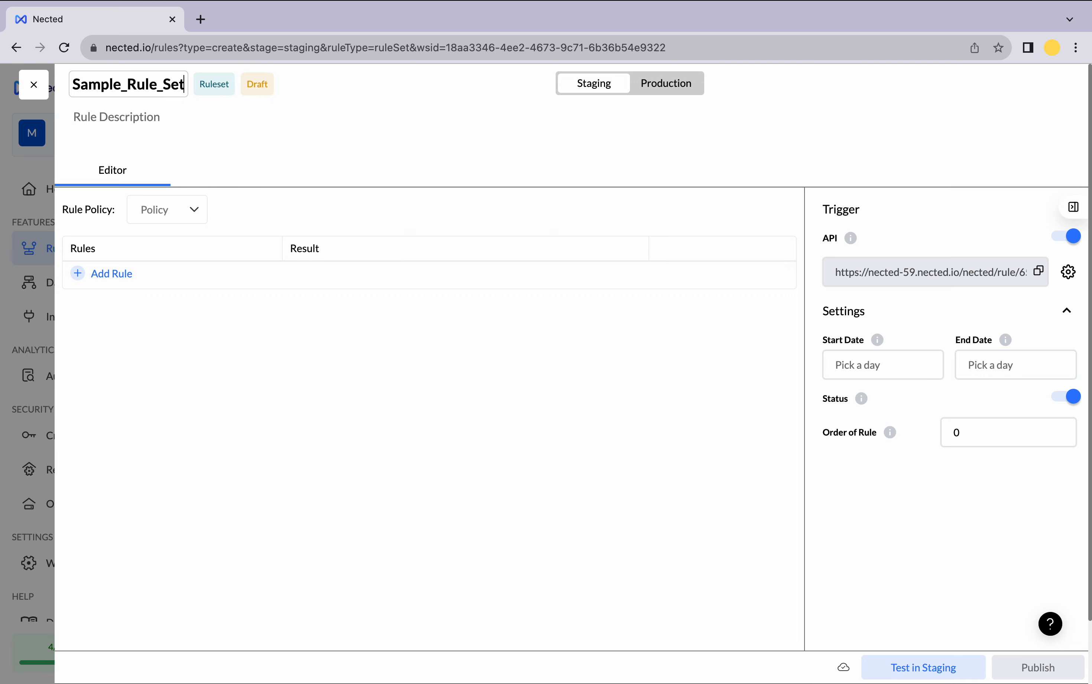
{"action": "left_click", "coordinate": [106, 118]}
{"action": "type", "text": "Sa"}
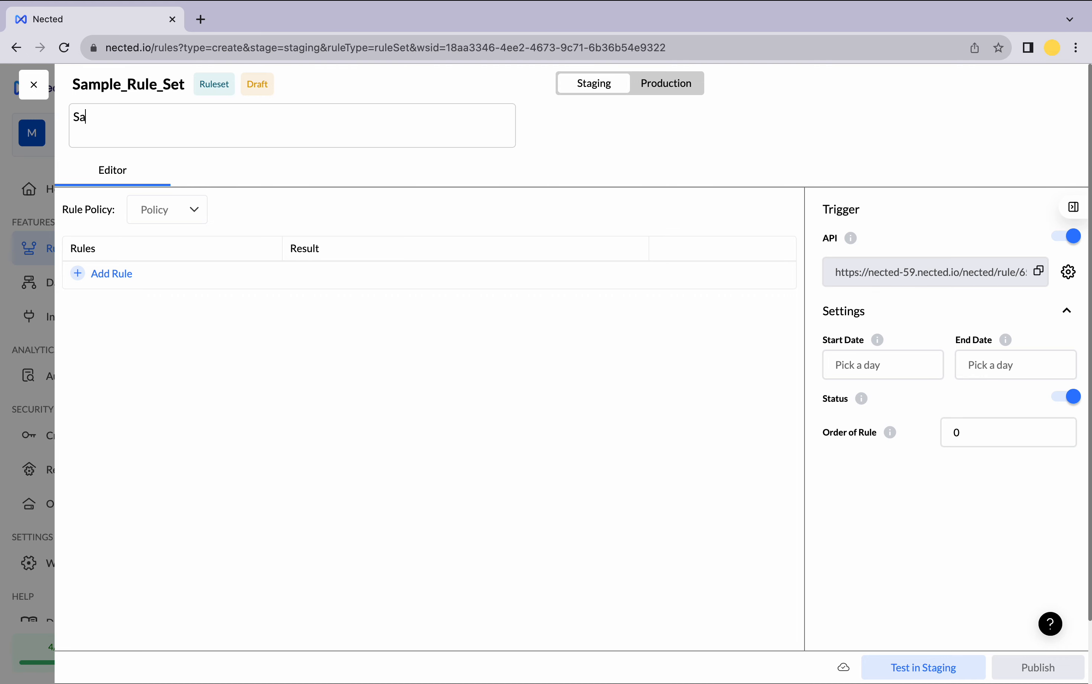
{"action": "type", "text": "mple Rule Set"}
Set the ruleset's rule policy to Collect.
{"action": "left_click", "coordinate": [198, 215]}
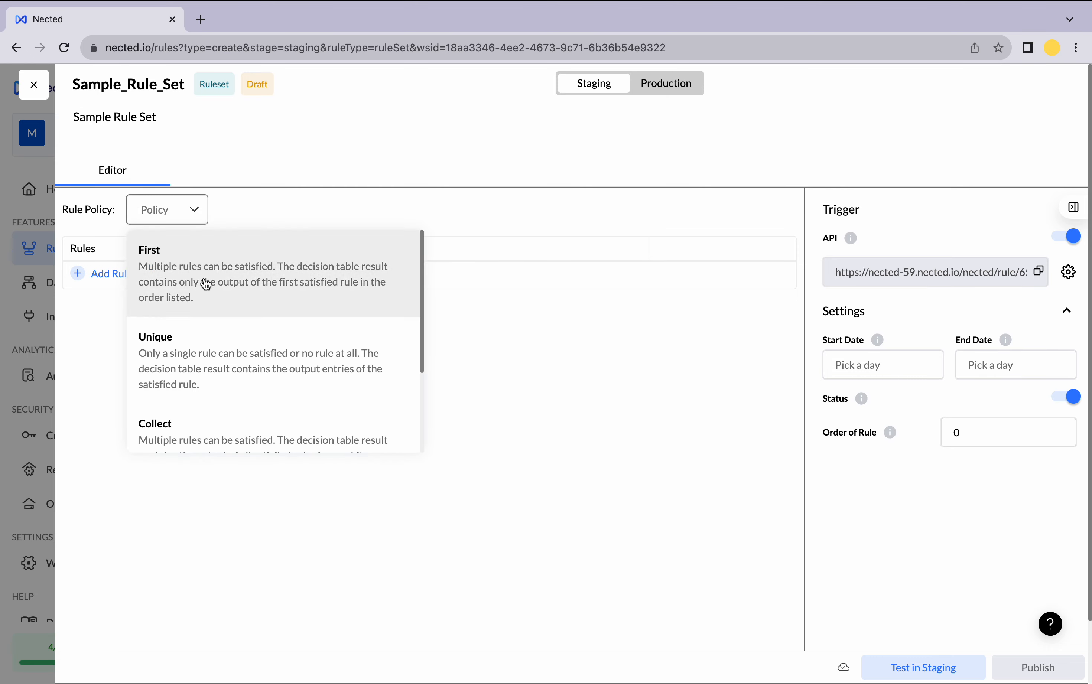
{"action": "scroll", "coordinate": [208, 283], "scroll_direction": "down", "scroll_amount": 2}
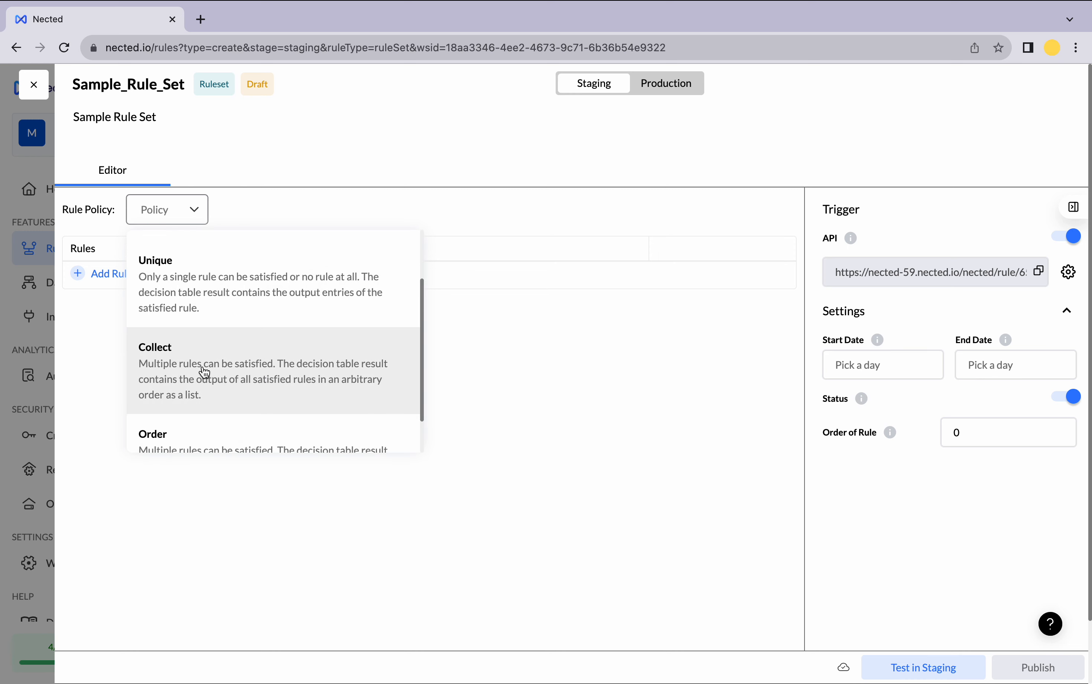
{"action": "left_click", "coordinate": [205, 372]}
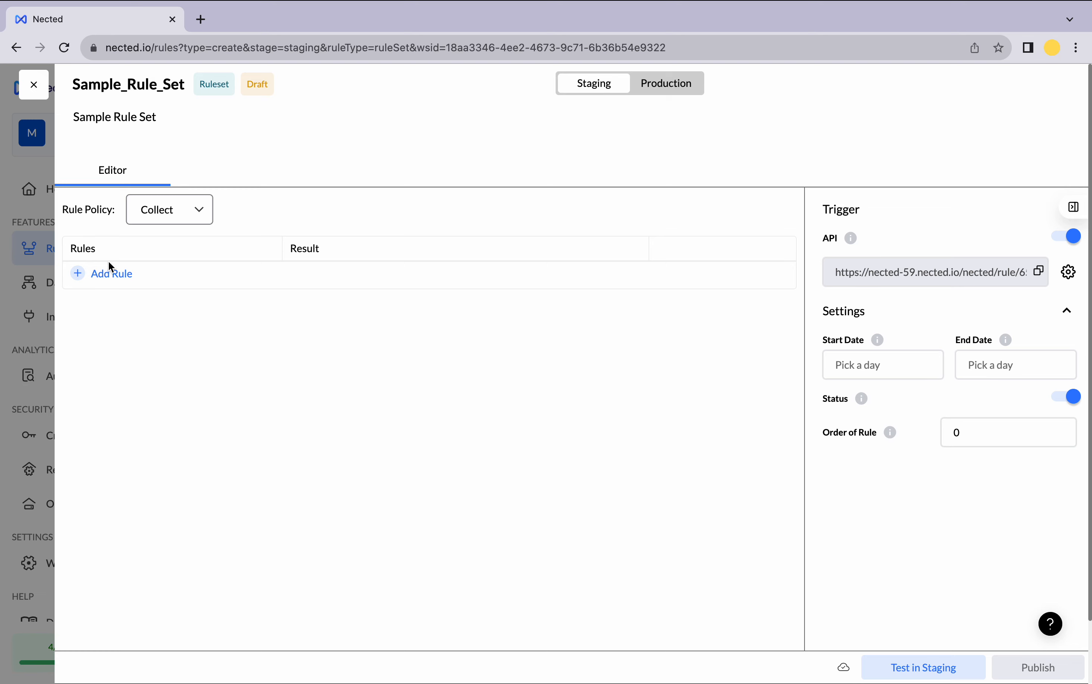
Add the Loan Rule and the Lead allocation rule to the ruleset.
{"action": "left_click", "coordinate": [108, 274]}
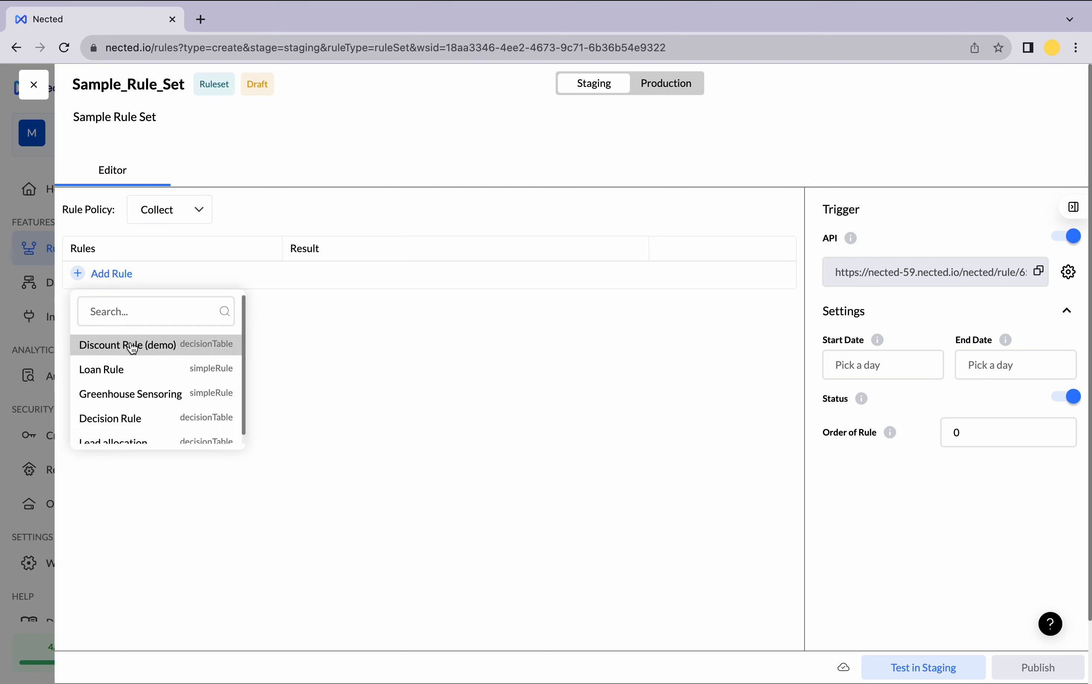
{"action": "scroll", "coordinate": [148, 377], "scroll_direction": "down", "scroll_amount": 1}
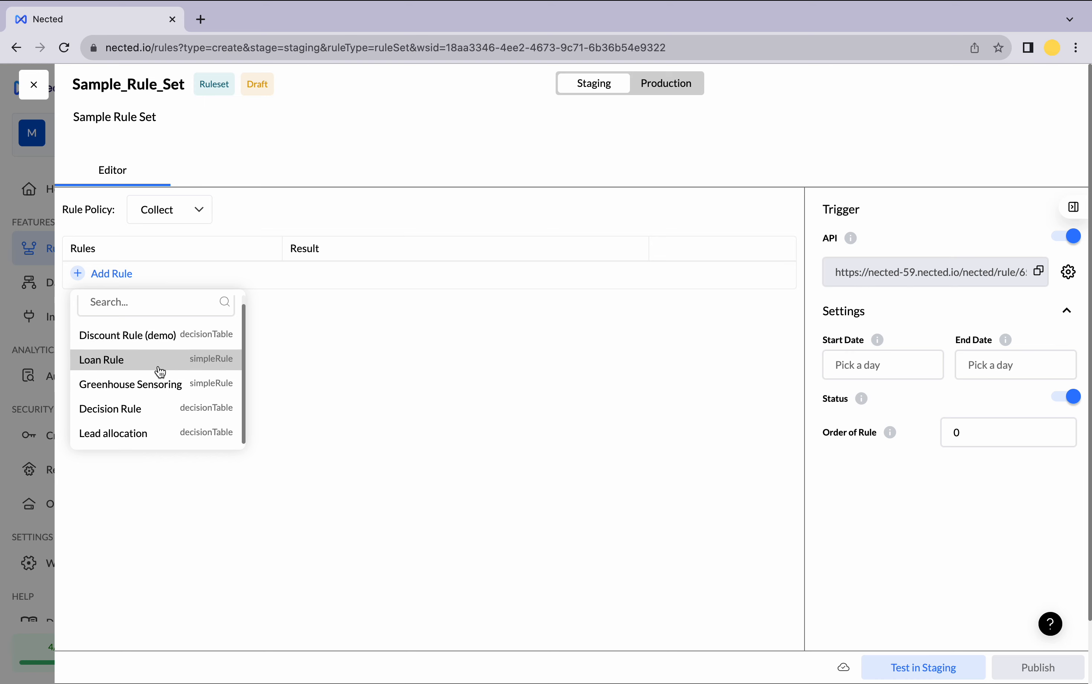
{"action": "left_click", "coordinate": [158, 371]}
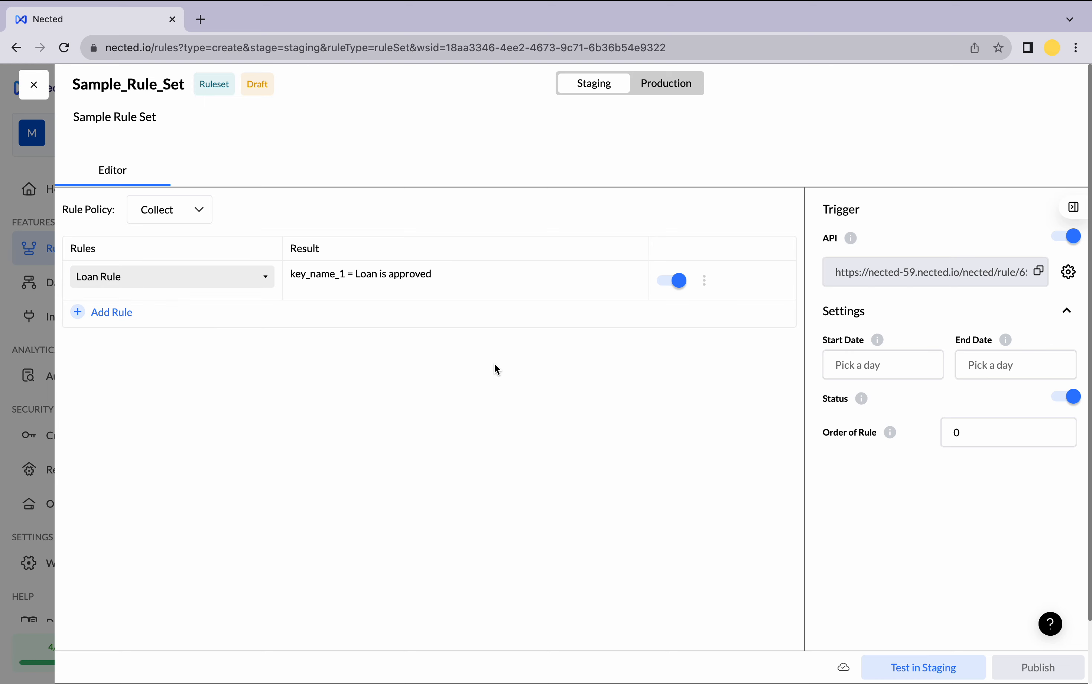
{"action": "left_click", "coordinate": [119, 322]}
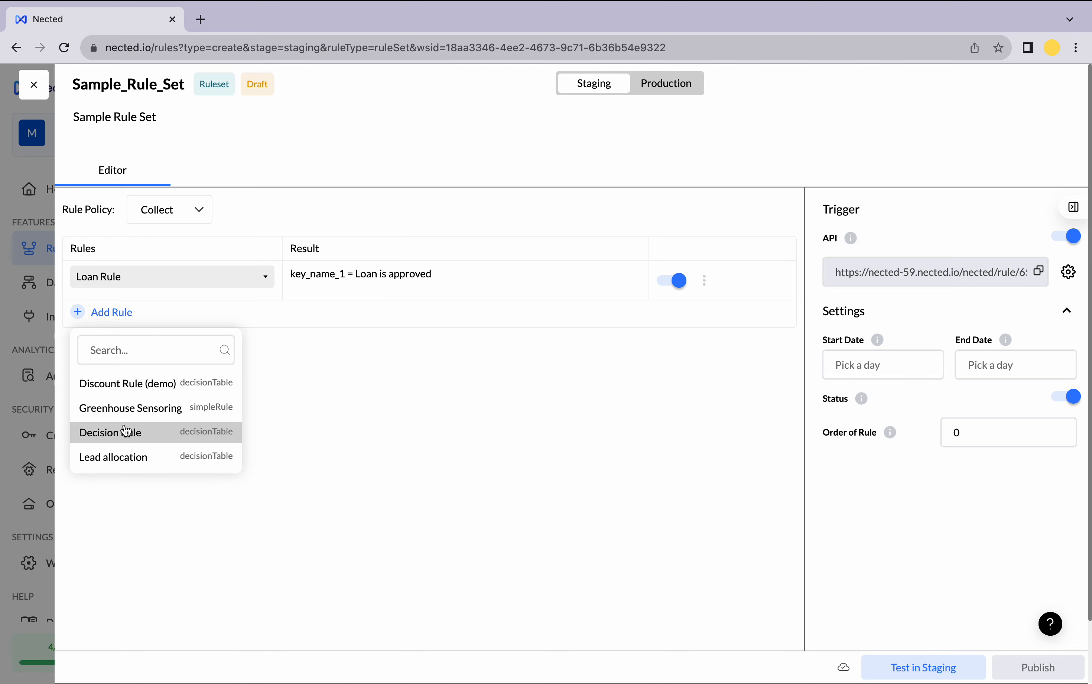
{"action": "left_click", "coordinate": [114, 458]}
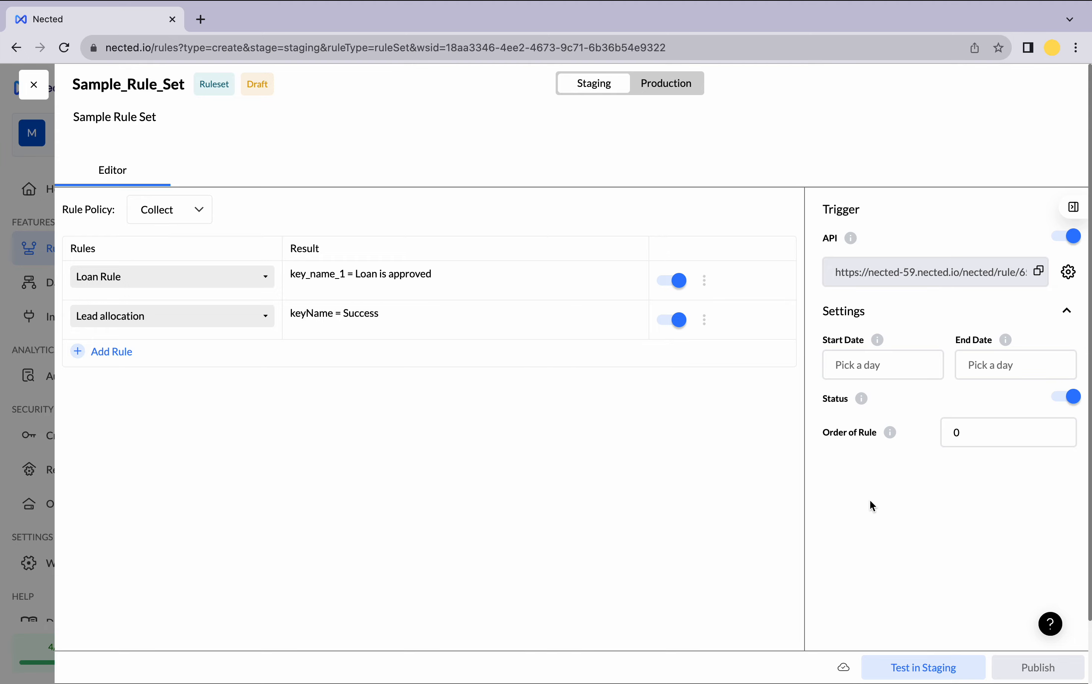
Test the ruleset in staging with Credit_Score 720 and Transaction_ID 11.
{"action": "left_click", "coordinate": [916, 664]}
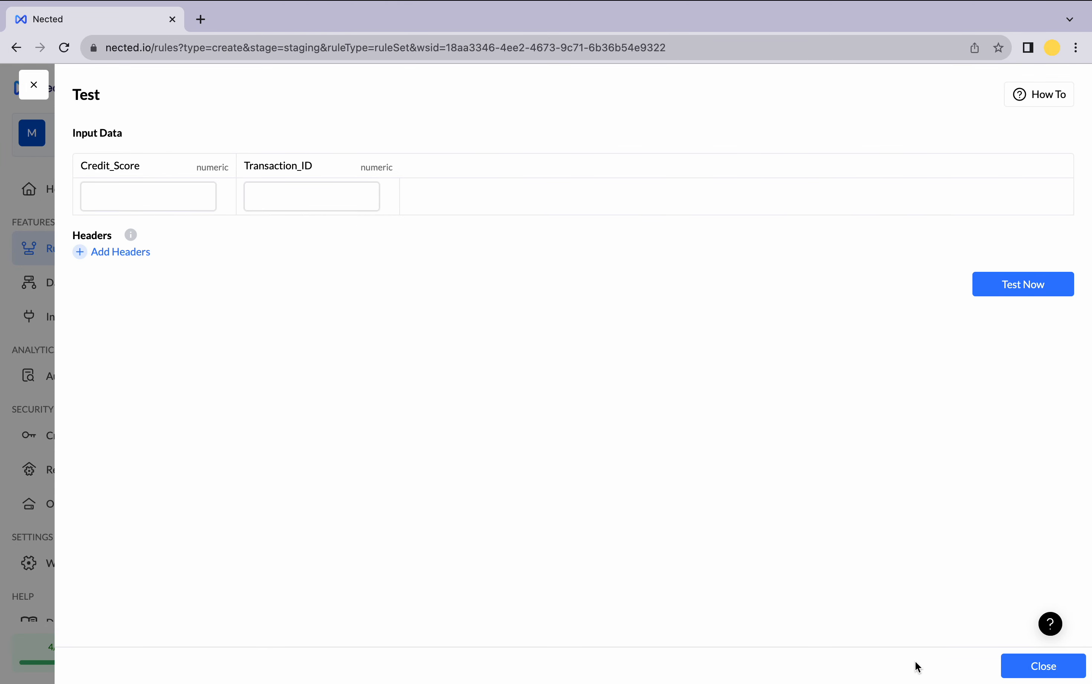
{"action": "left_click", "coordinate": [195, 208]}
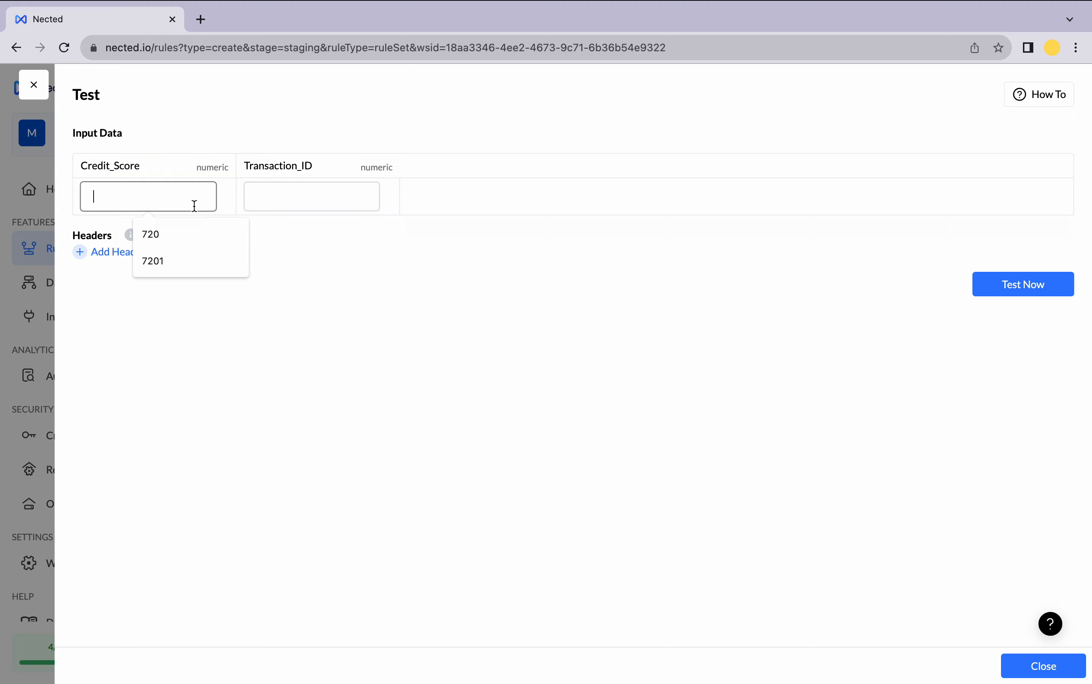
{"action": "left_click", "coordinate": [242, 234]}
{"action": "left_click", "coordinate": [342, 195]}
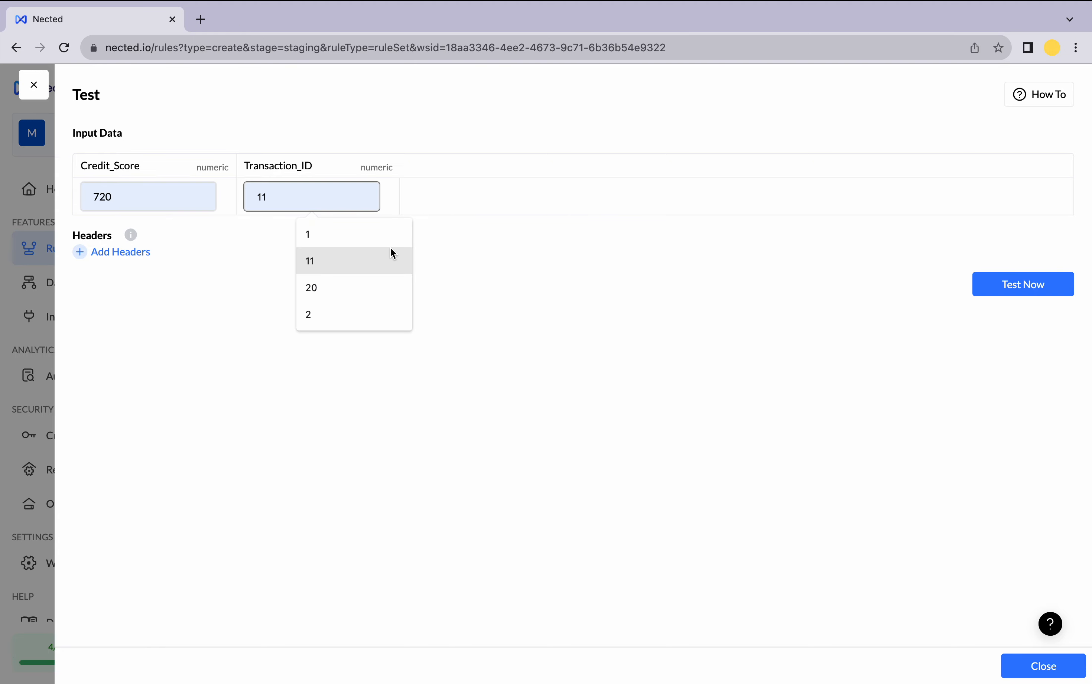
{"action": "left_click", "coordinate": [391, 252]}
{"action": "left_click", "coordinate": [997, 286]}
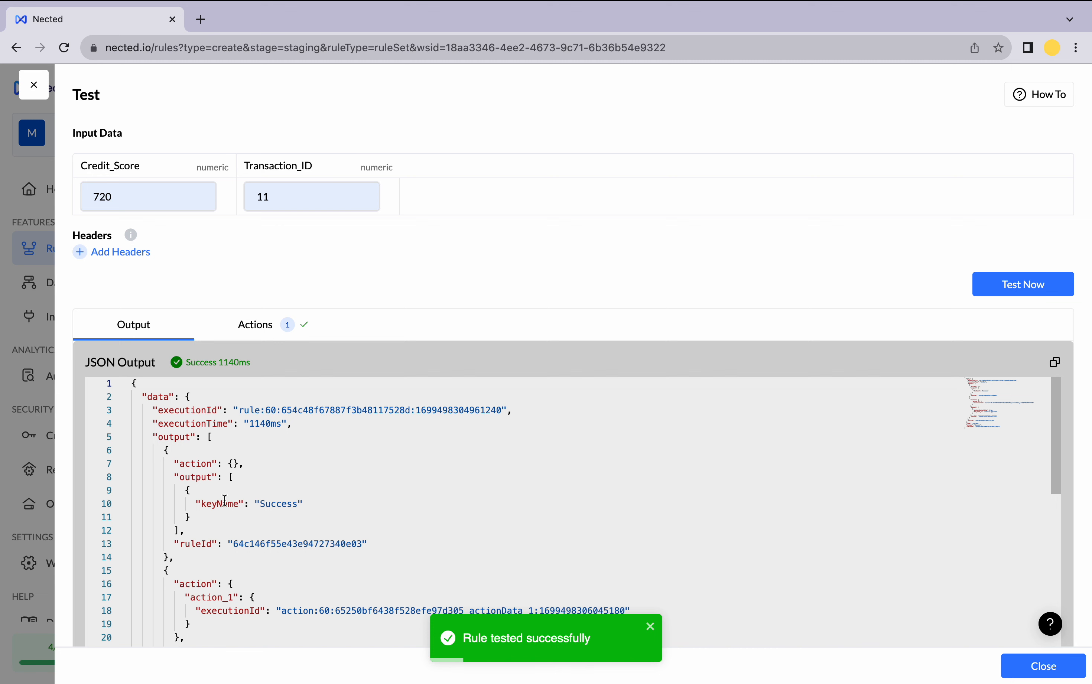
Examine each rule's output in the JSON result and the actions of Lead allocation and Loan Rule, and close the test.
{"action": "left_click_drag", "start_coordinate": [191, 517], "coordinate": [174, 463]}
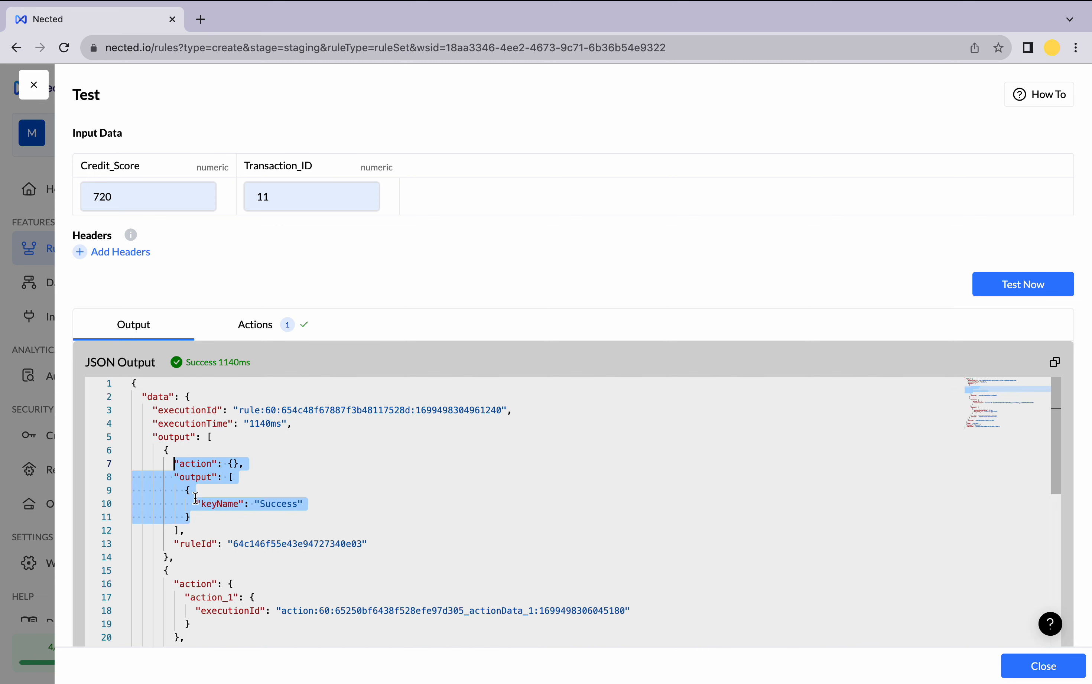
{"action": "scroll", "coordinate": [257, 514], "scroll_direction": "down", "scroll_amount": 5}
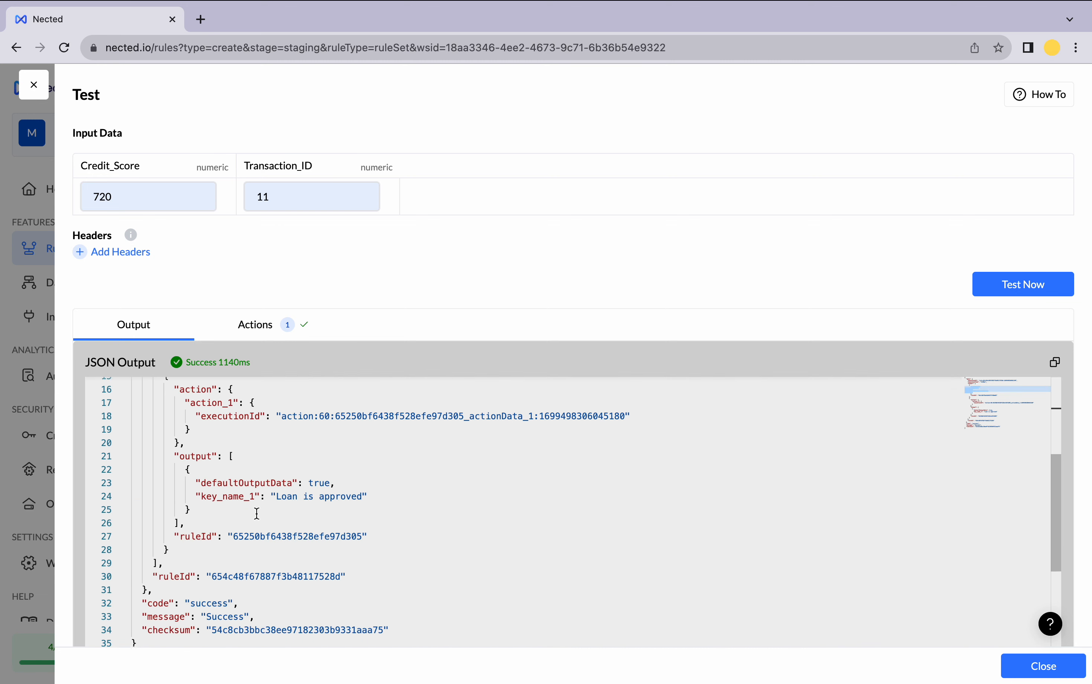
{"action": "left_click_drag", "start_coordinate": [191, 508], "coordinate": [180, 454]}
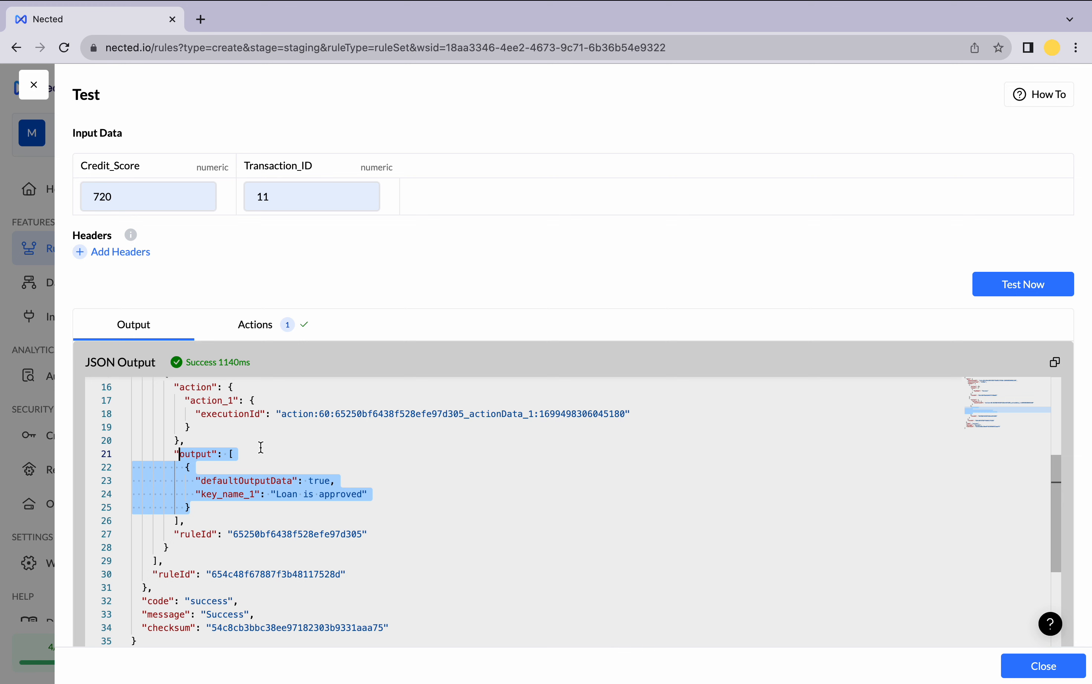
{"action": "left_click", "coordinate": [196, 561]}
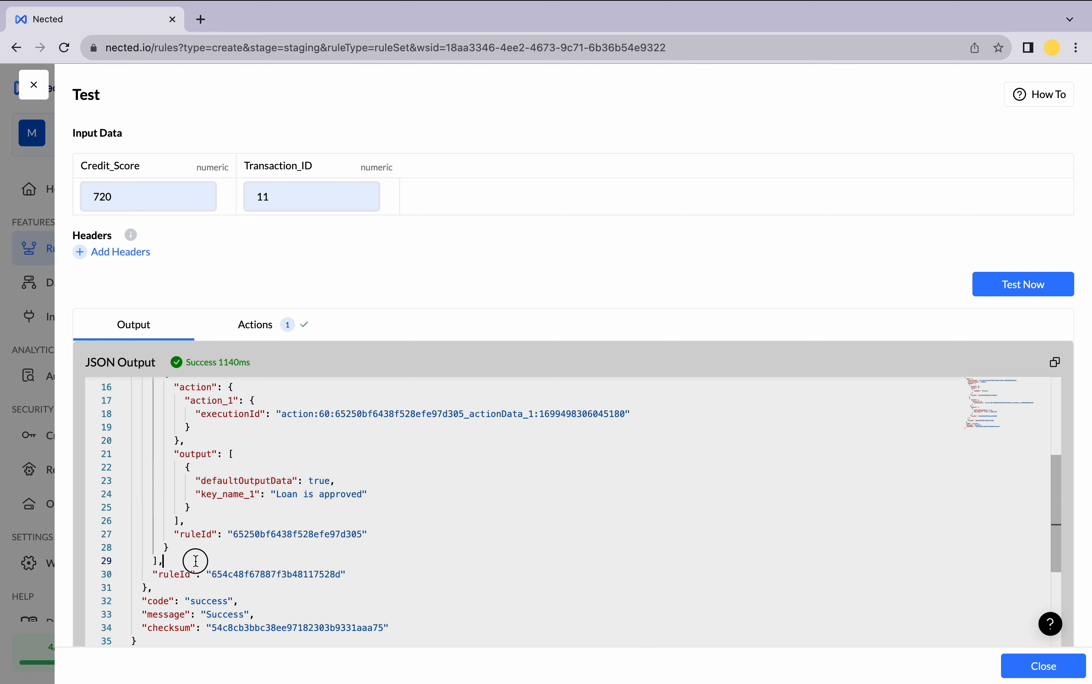
{"action": "left_click", "coordinate": [270, 332]}
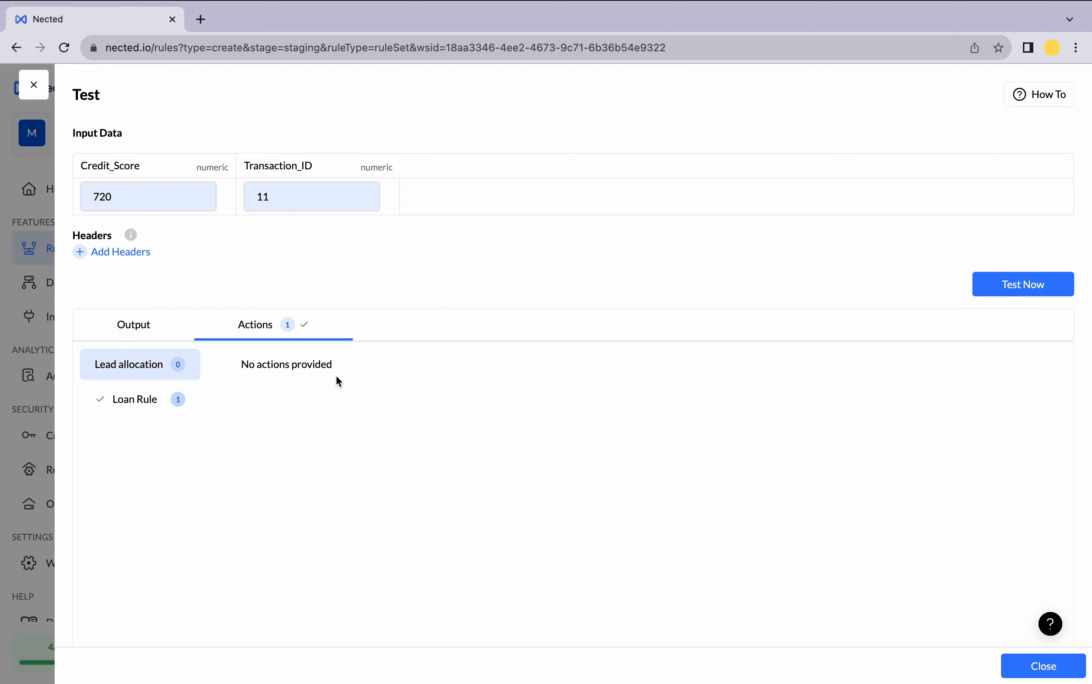
{"action": "left_click", "coordinate": [116, 413]}
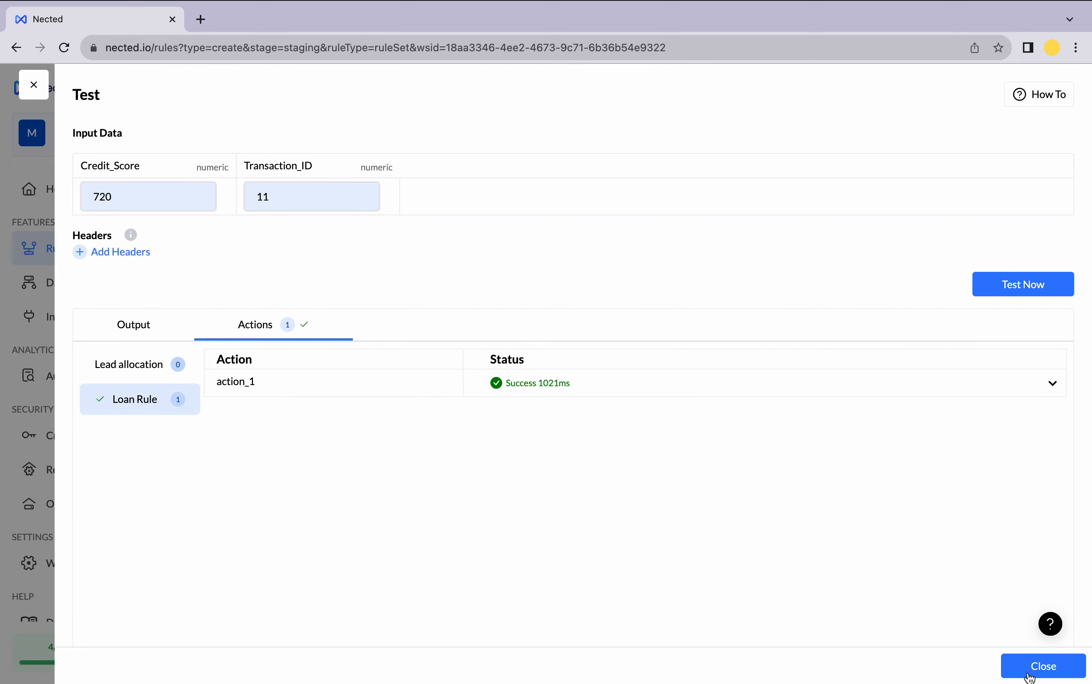
{"action": "left_click", "coordinate": [1042, 666]}
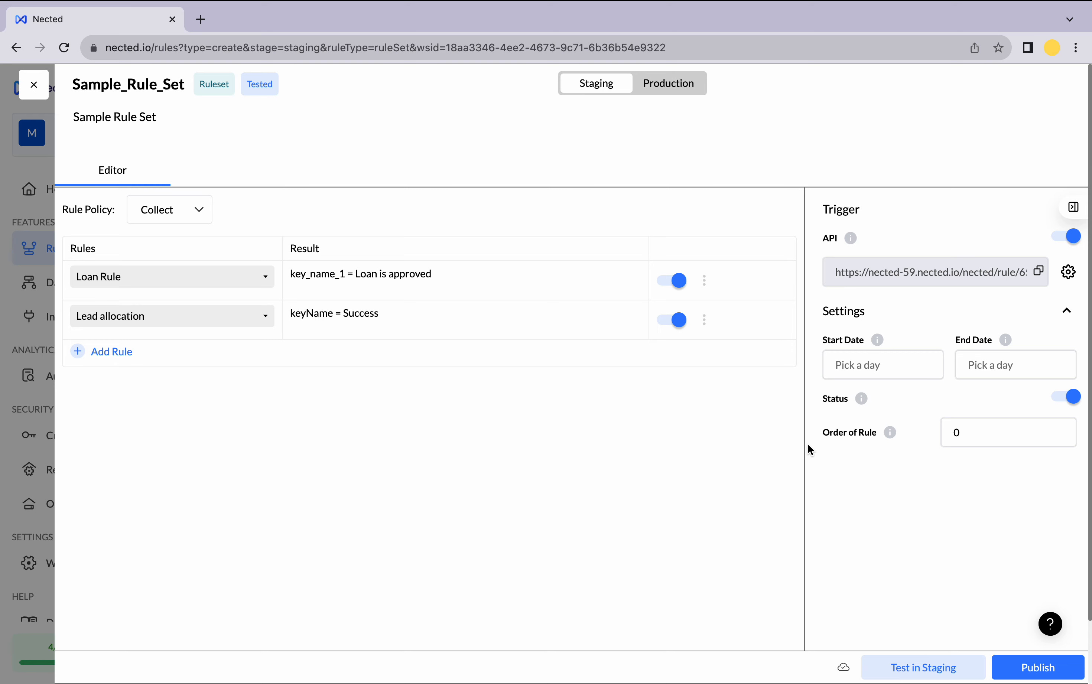
Disable the Lead allocation rule within the ruleset.
{"action": "left_click", "coordinate": [674, 324]}
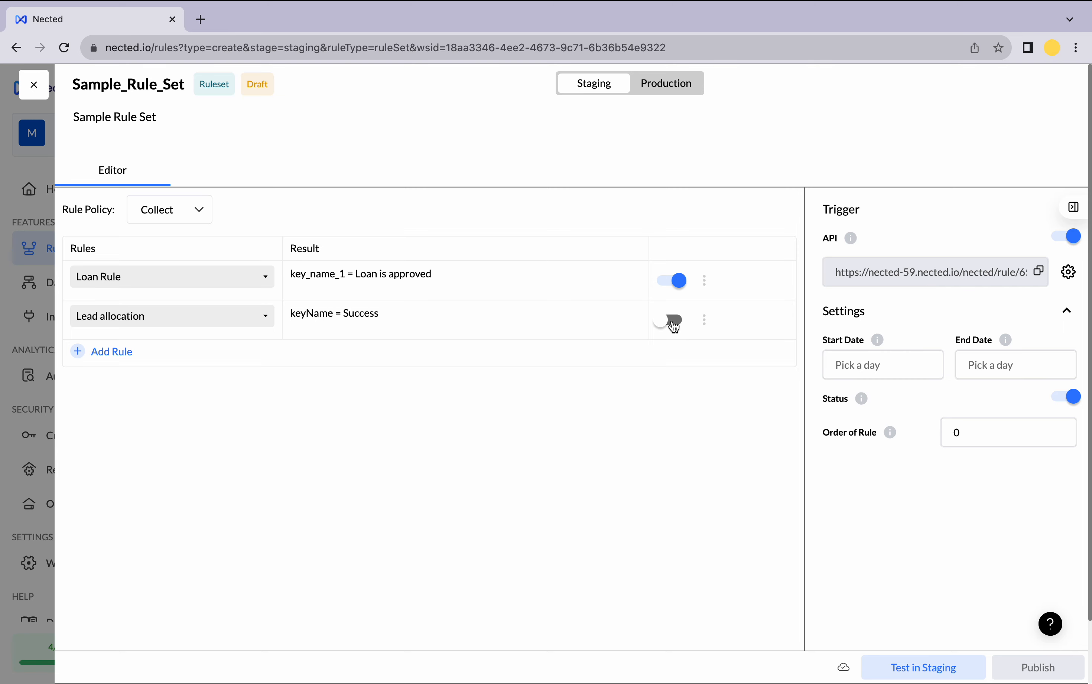
{"action": "left_click", "coordinate": [677, 322]}
{"action": "left_click", "coordinate": [677, 322]}
Rerun the staging test with Credit_Score 720 and Transaction_ID 11 for the ruleset without Lead allocation.
{"action": "left_click", "coordinate": [892, 654]}
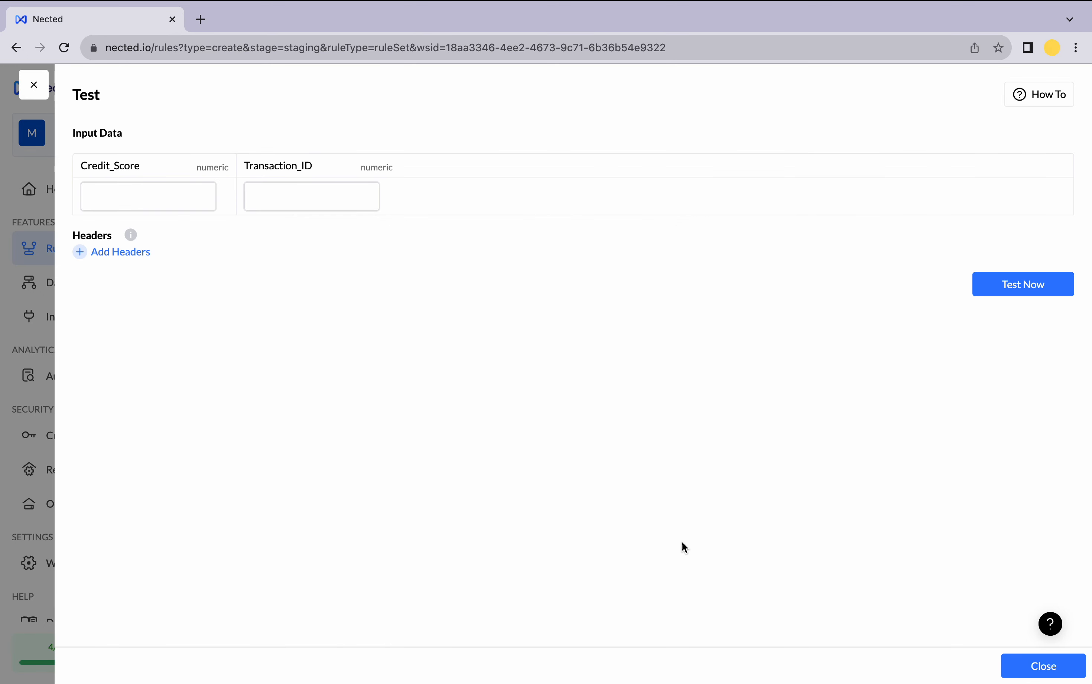
{"action": "left_click", "coordinate": [177, 206]}
{"action": "left_click", "coordinate": [215, 238]}
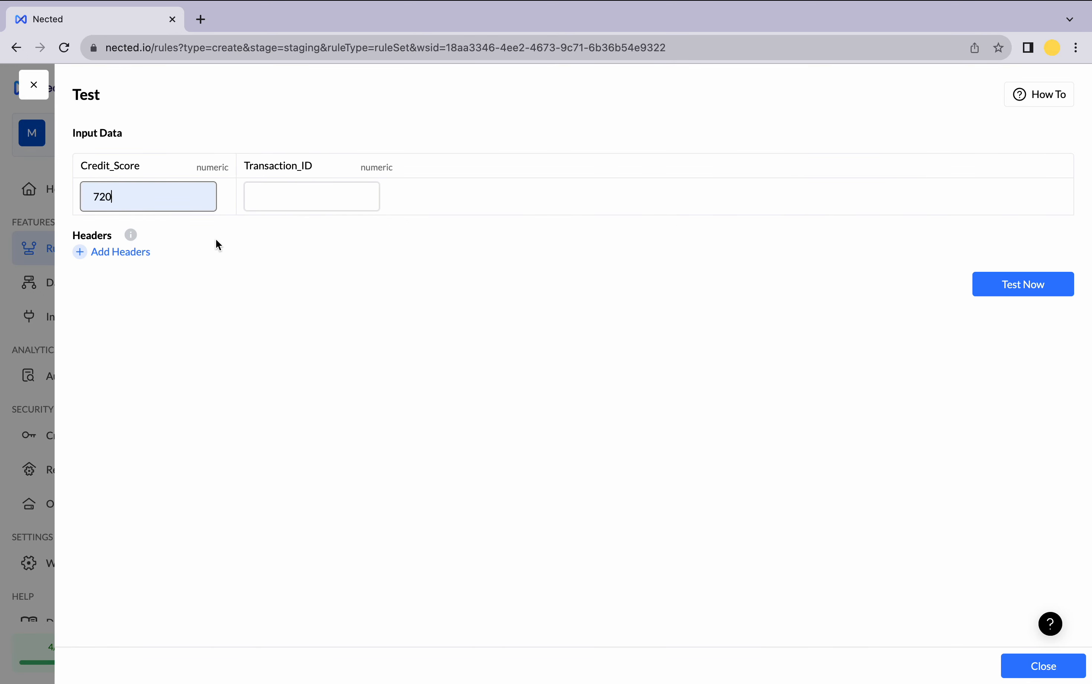
{"action": "left_click", "coordinate": [295, 193]}
{"action": "left_click", "coordinate": [352, 255]}
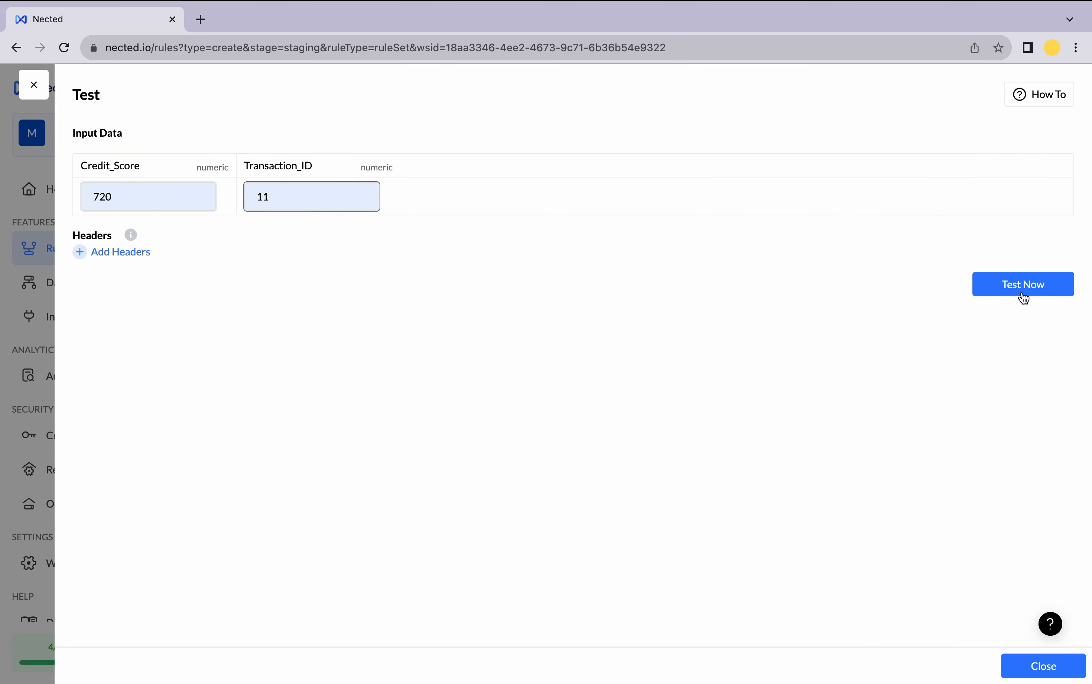
{"action": "left_click", "coordinate": [1050, 296]}
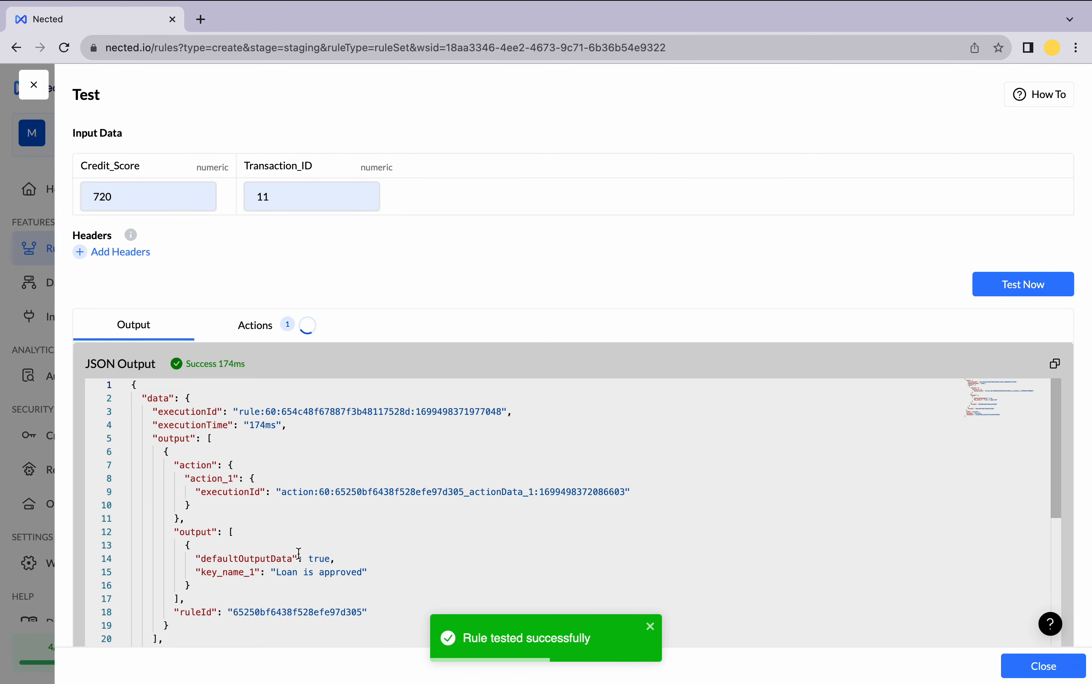
Review the rerun's JSON output and the executed rule actions, and close the test.
{"action": "scroll", "coordinate": [298, 556], "scroll_direction": "down", "scroll_amount": 3}
{"action": "left_click_drag", "start_coordinate": [385, 443], "coordinate": [169, 403]}
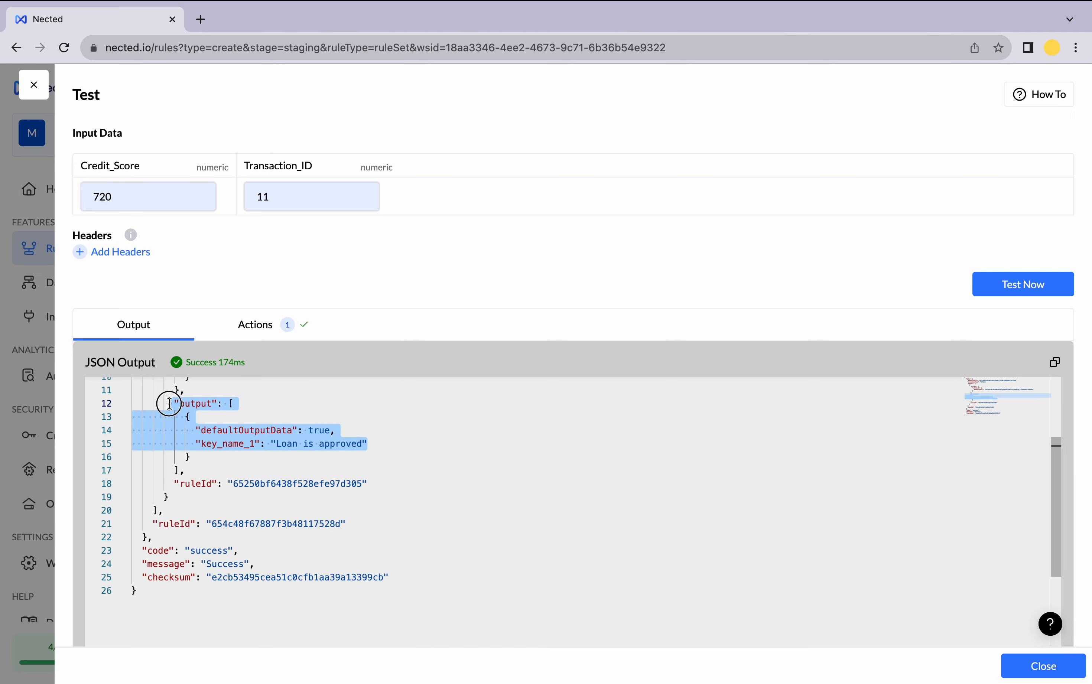
{"action": "left_click", "coordinate": [196, 457]}
{"action": "scroll", "coordinate": [196, 457], "scroll_direction": "up", "scroll_amount": 3}
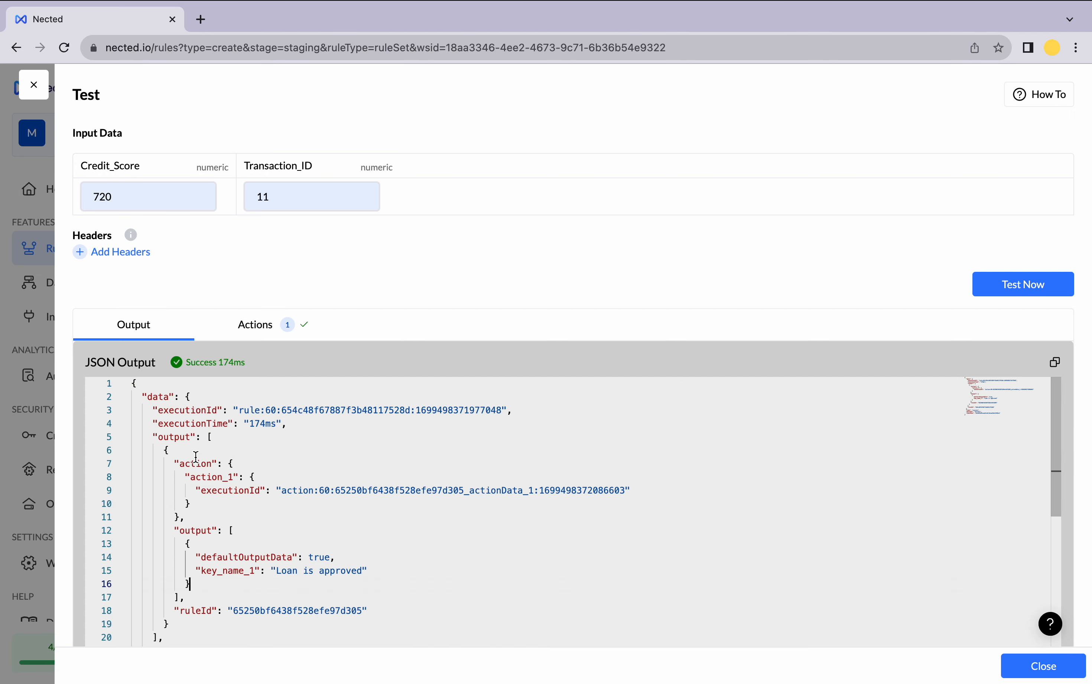
{"action": "scroll", "coordinate": [197, 457], "scroll_direction": "down", "scroll_amount": 2}
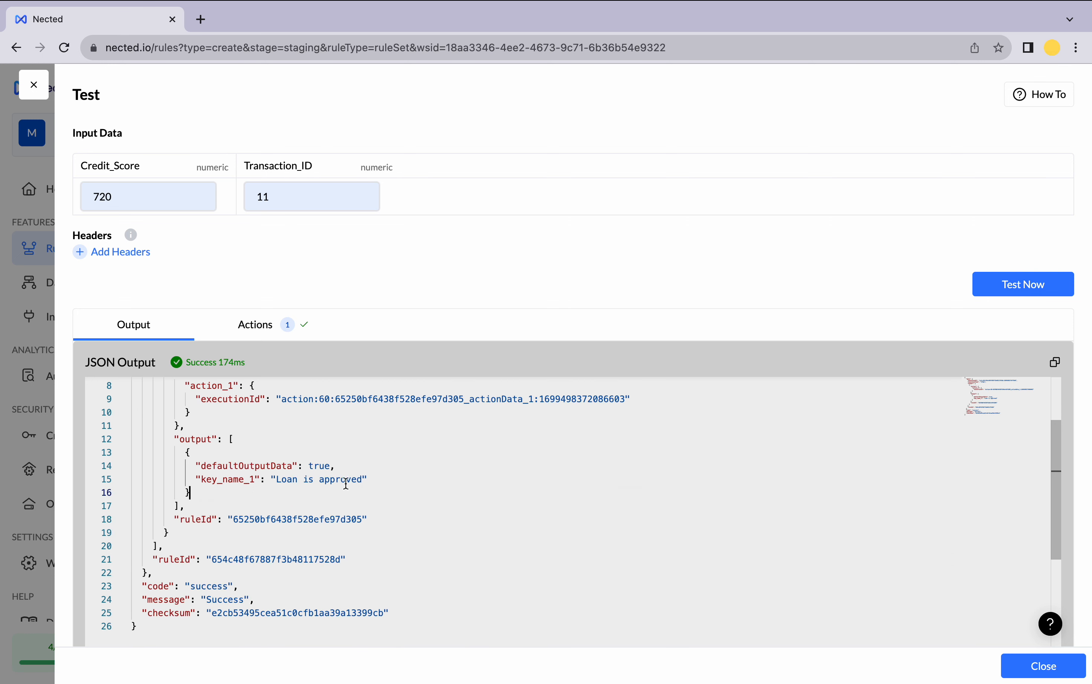
{"action": "left_click", "coordinate": [267, 327]}
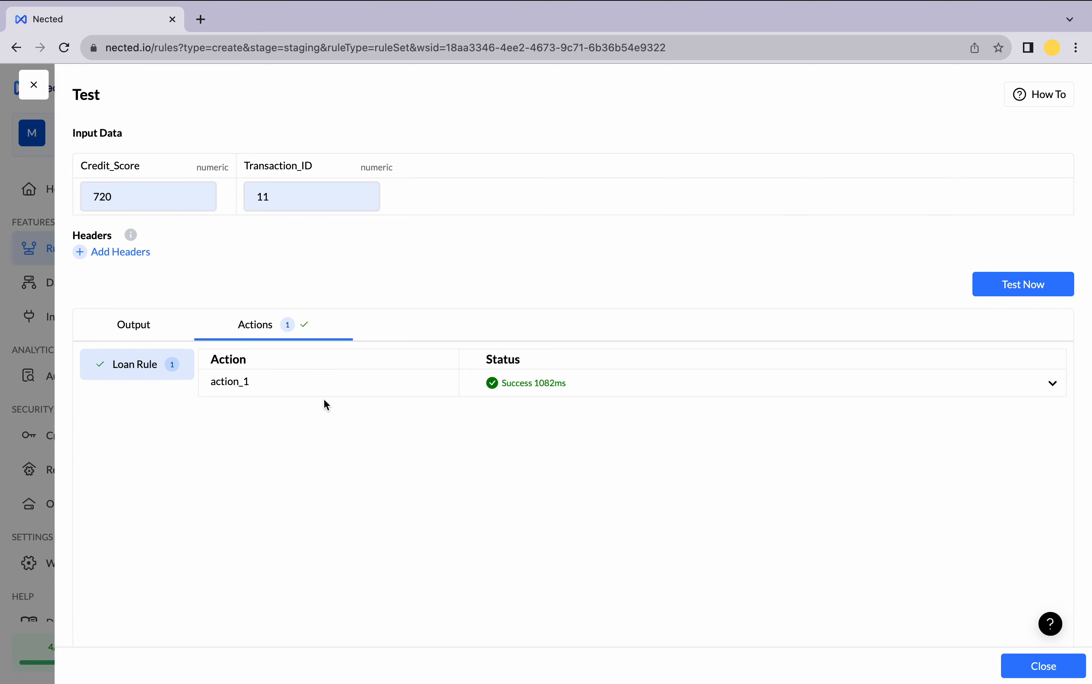
{"action": "left_click", "coordinate": [1043, 666]}
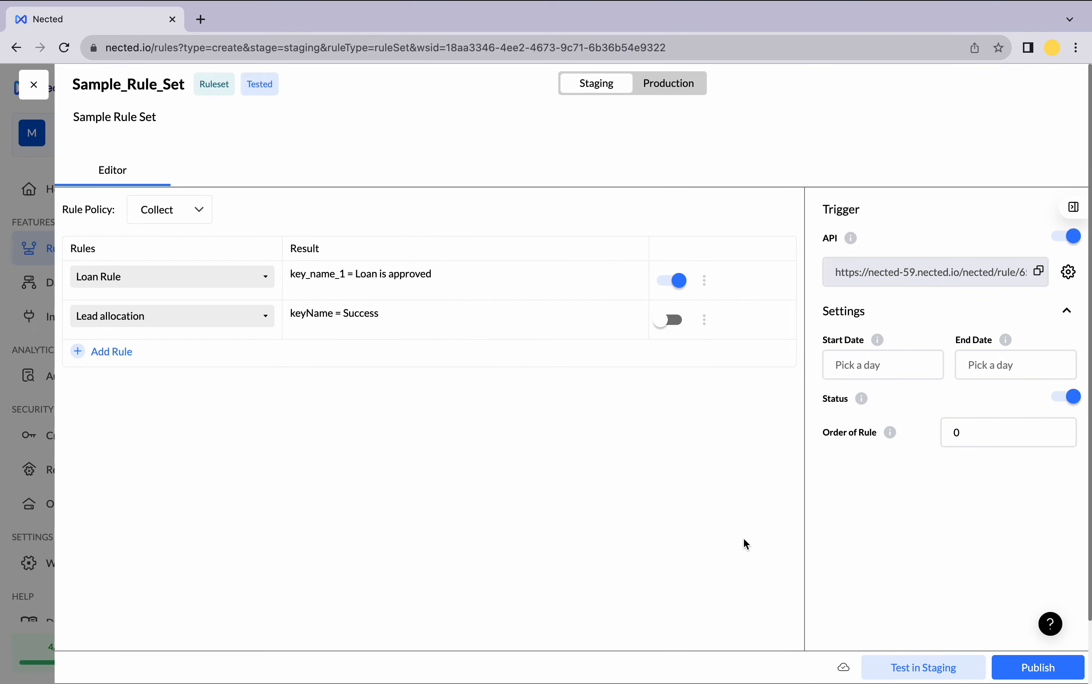
Insert one empty rule row above and one below the Lead allocation rule.
{"action": "left_click", "coordinate": [124, 357]}
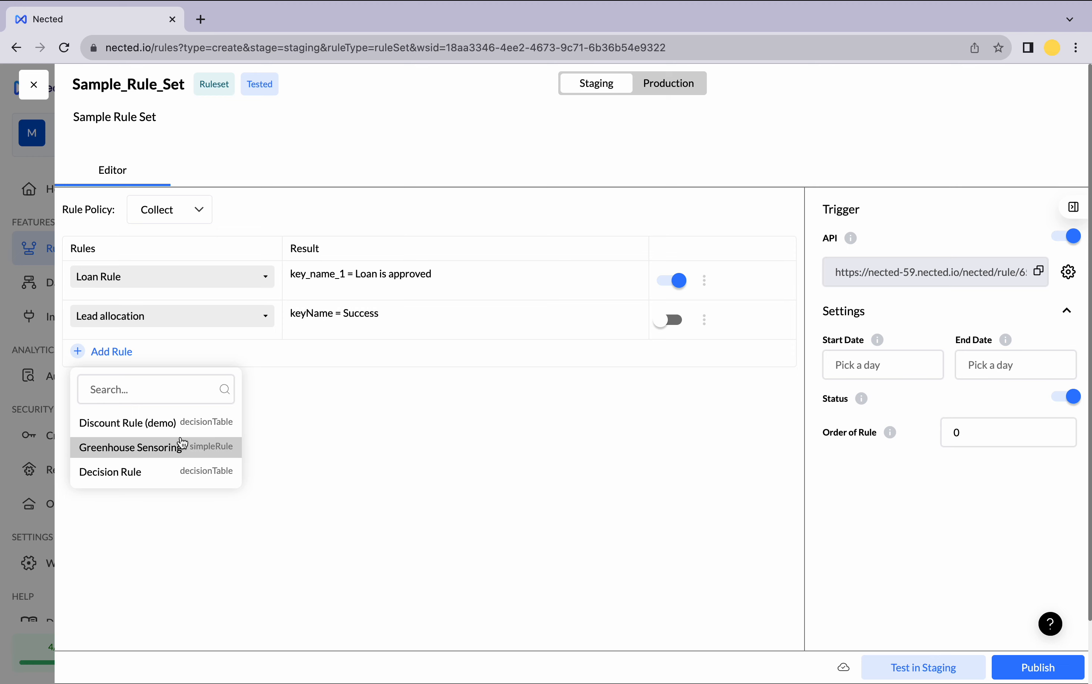
{"action": "left_click", "coordinate": [519, 400]}
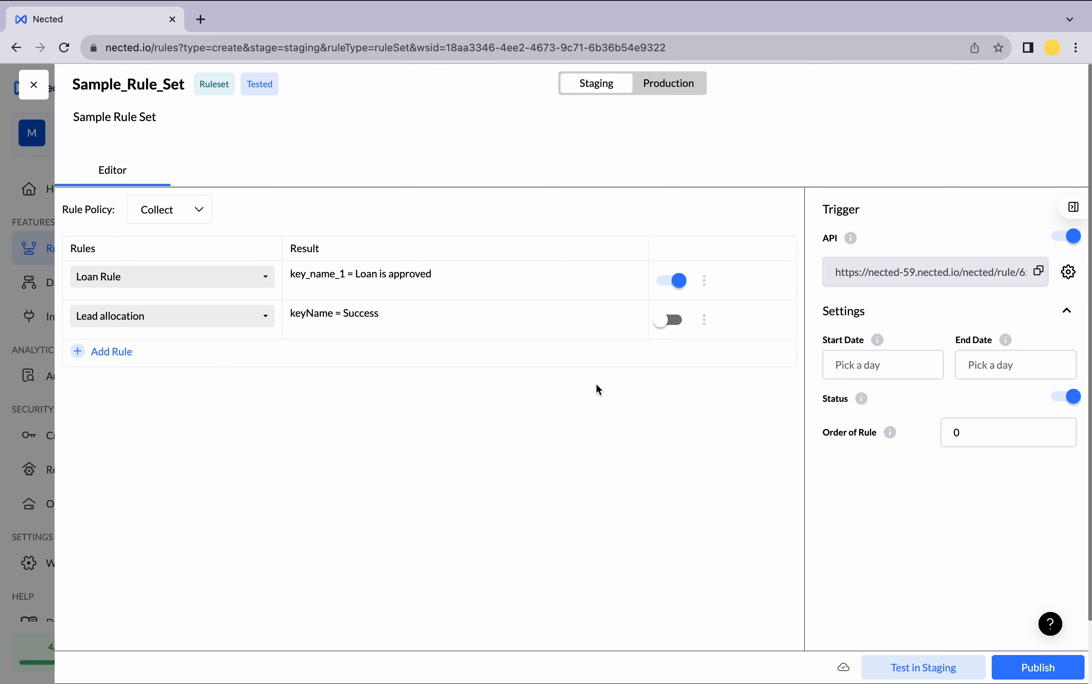
{"action": "left_click", "coordinate": [709, 319]}
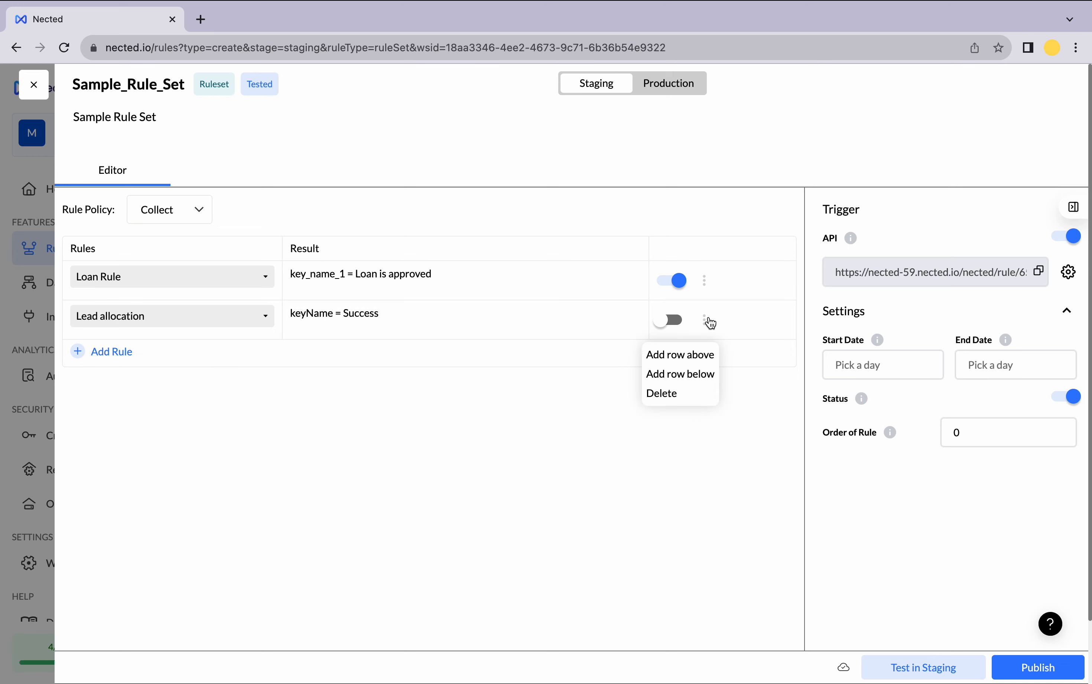
{"action": "left_click", "coordinate": [713, 363]}
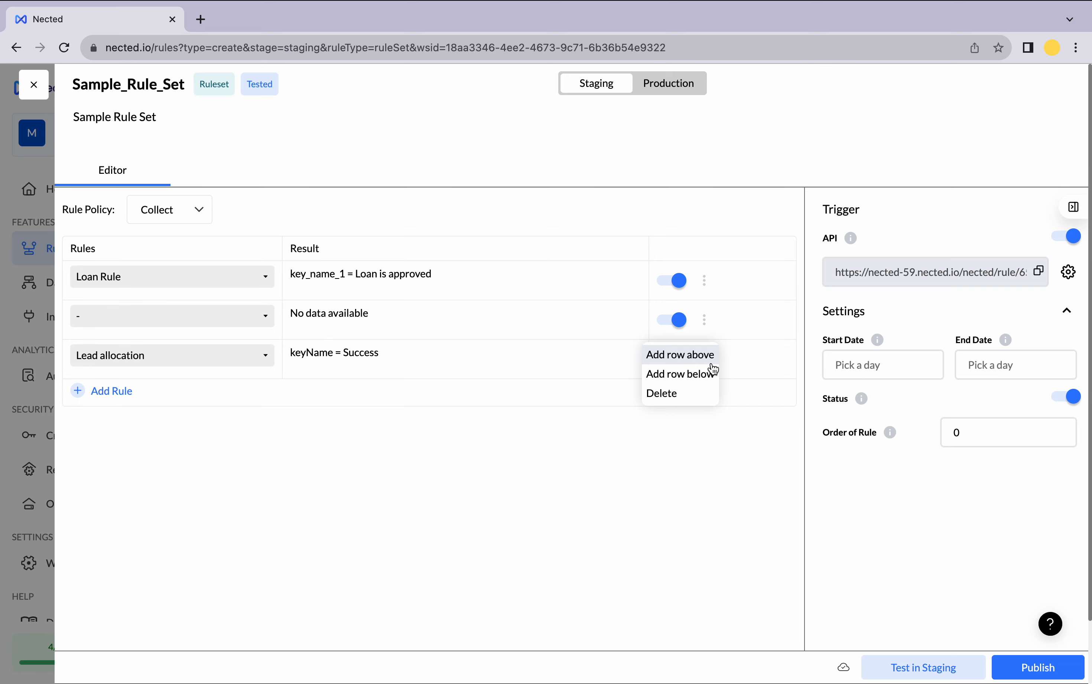
{"action": "left_click", "coordinate": [705, 358]}
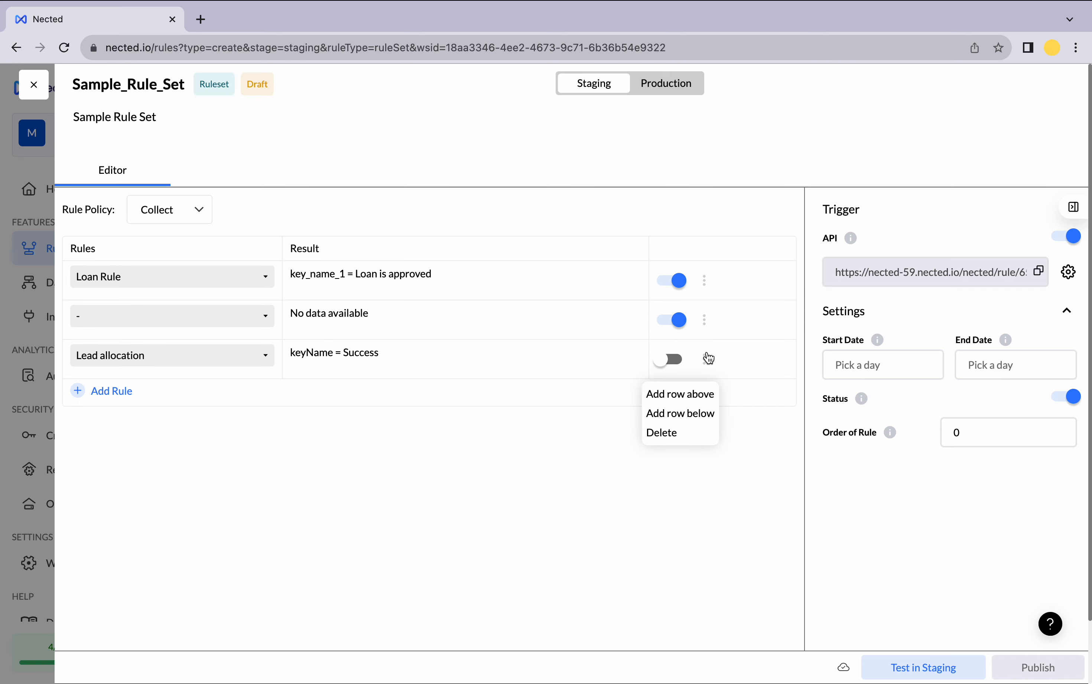
{"action": "left_click", "coordinate": [710, 412]}
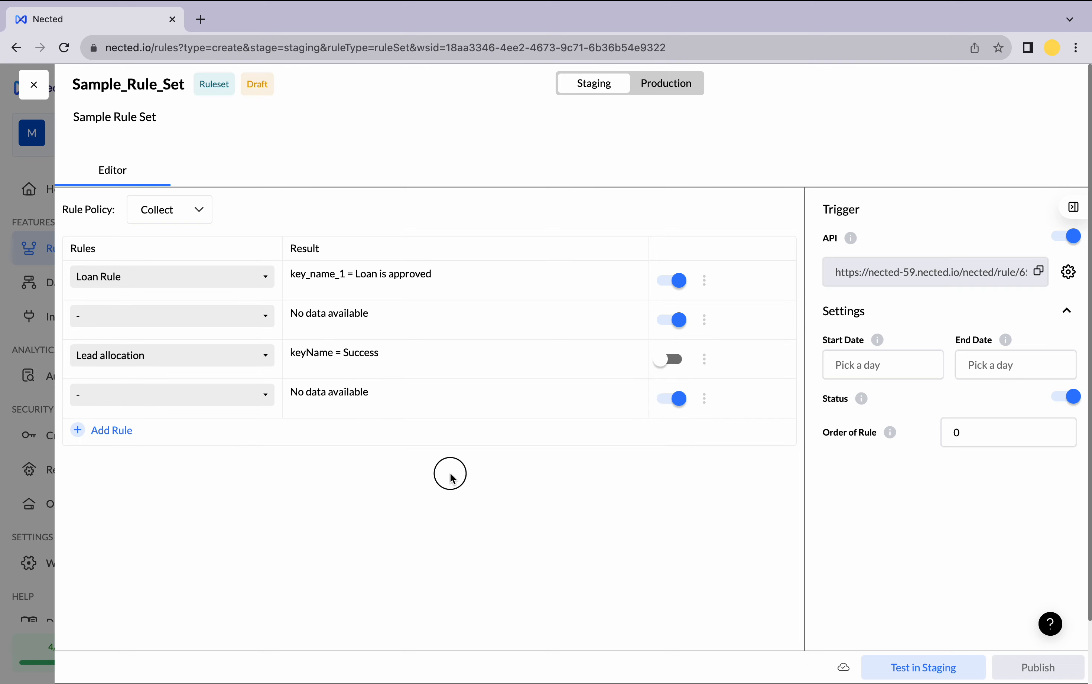
Assign Greenhouse Sensoring to the empty row above Lead allocation and Decision Rule to the empty row below it.
{"action": "left_click", "coordinate": [231, 320]}
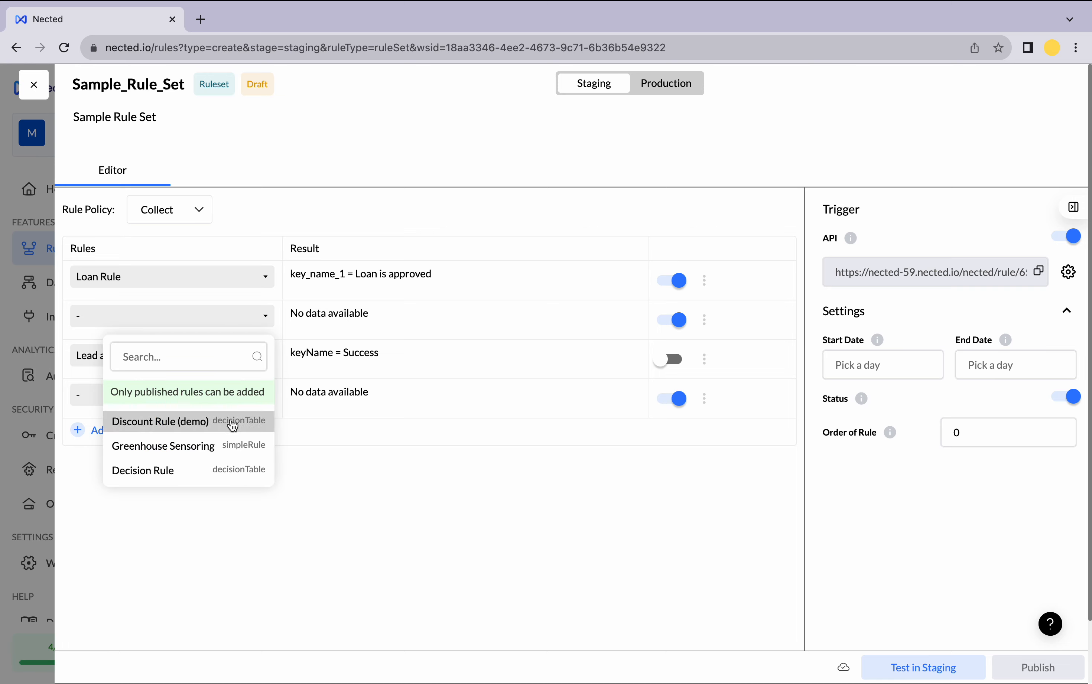
{"action": "left_click", "coordinate": [232, 445]}
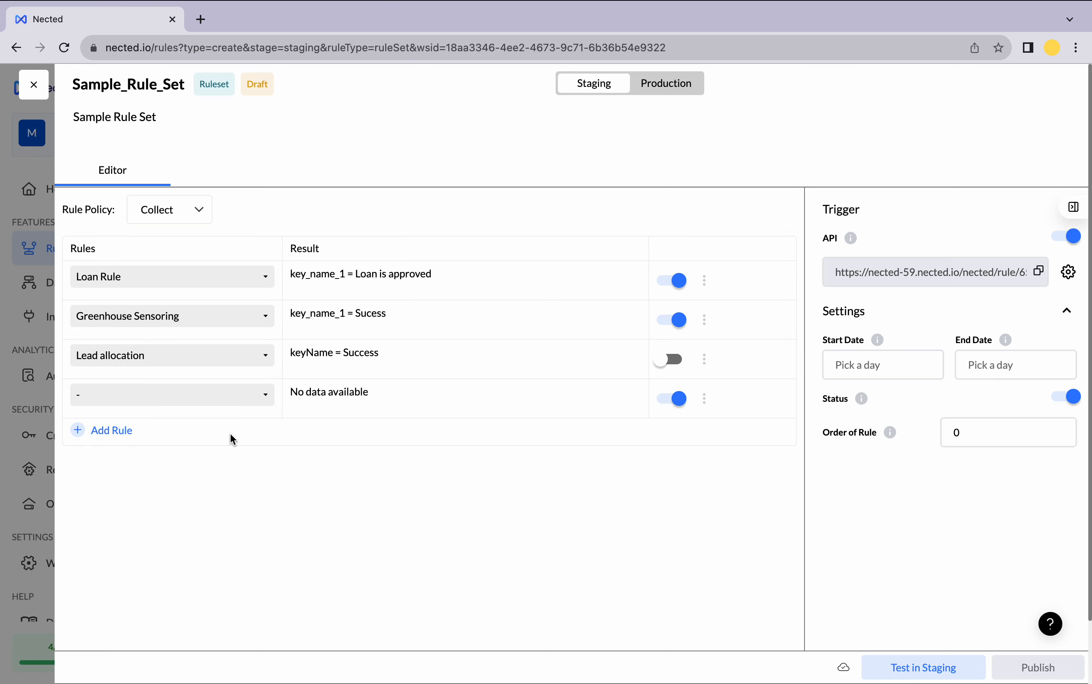
{"action": "left_click", "coordinate": [241, 406]}
{"action": "left_click", "coordinate": [186, 521]}
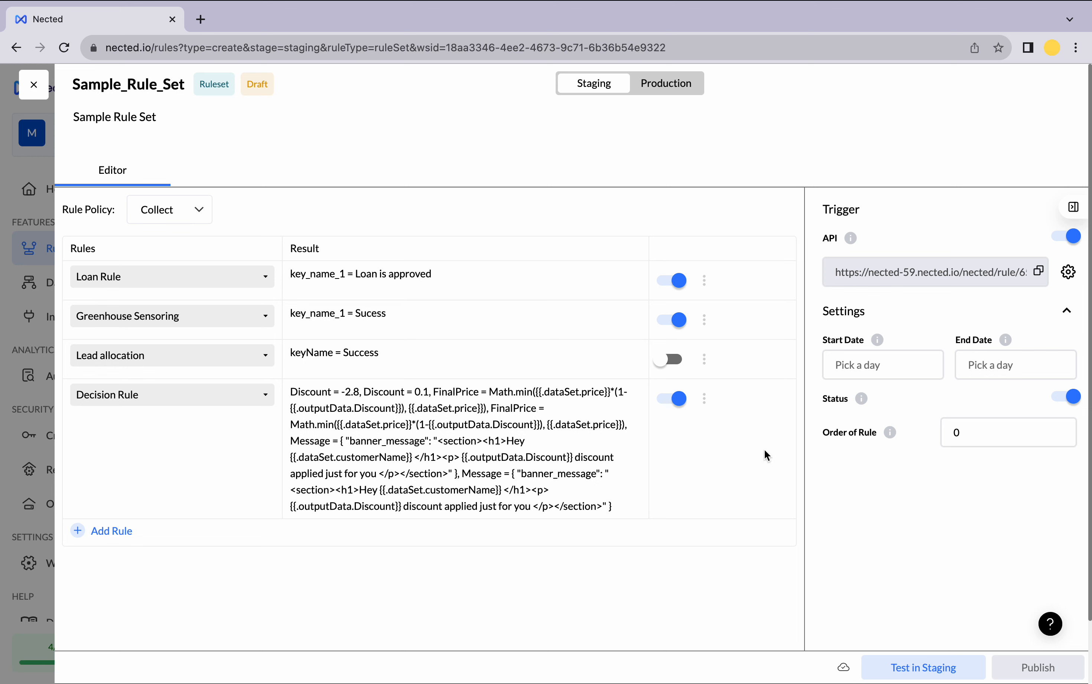
Delete the Decision Rule row from the ruleset and enable the Lead allocation rule.
{"action": "left_click", "coordinate": [710, 407]}
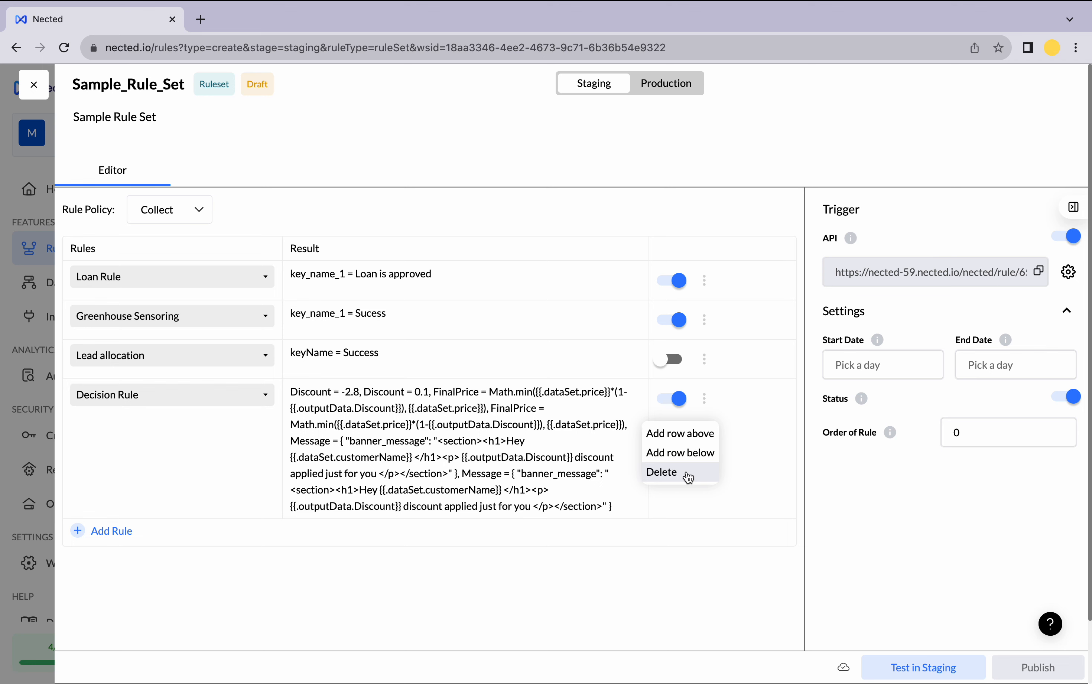
{"action": "left_click", "coordinate": [662, 472]}
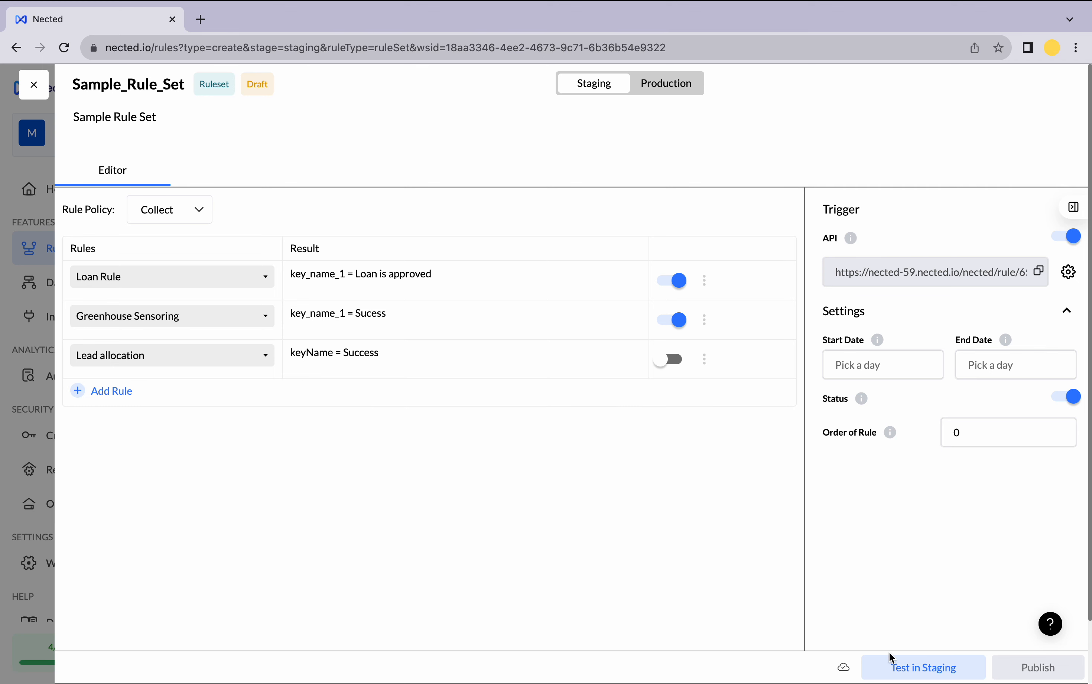
{"action": "left_click", "coordinate": [678, 369]}
Run a staging test with Credit_Score 720, Transaction_ID 11, number_of_test 90 and sensor_id 10, without sending the sensor_name attribute.
{"action": "left_click", "coordinate": [918, 664]}
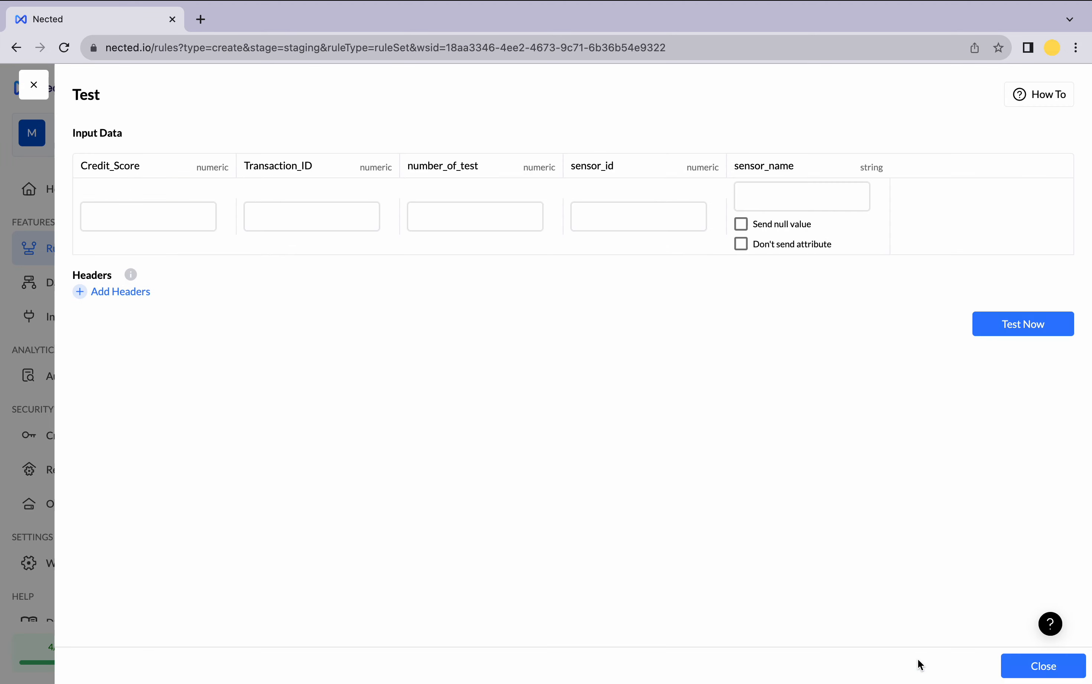
{"action": "left_click", "coordinate": [166, 221]}
{"action": "left_click", "coordinate": [186, 255]}
{"action": "left_click", "coordinate": [269, 213]}
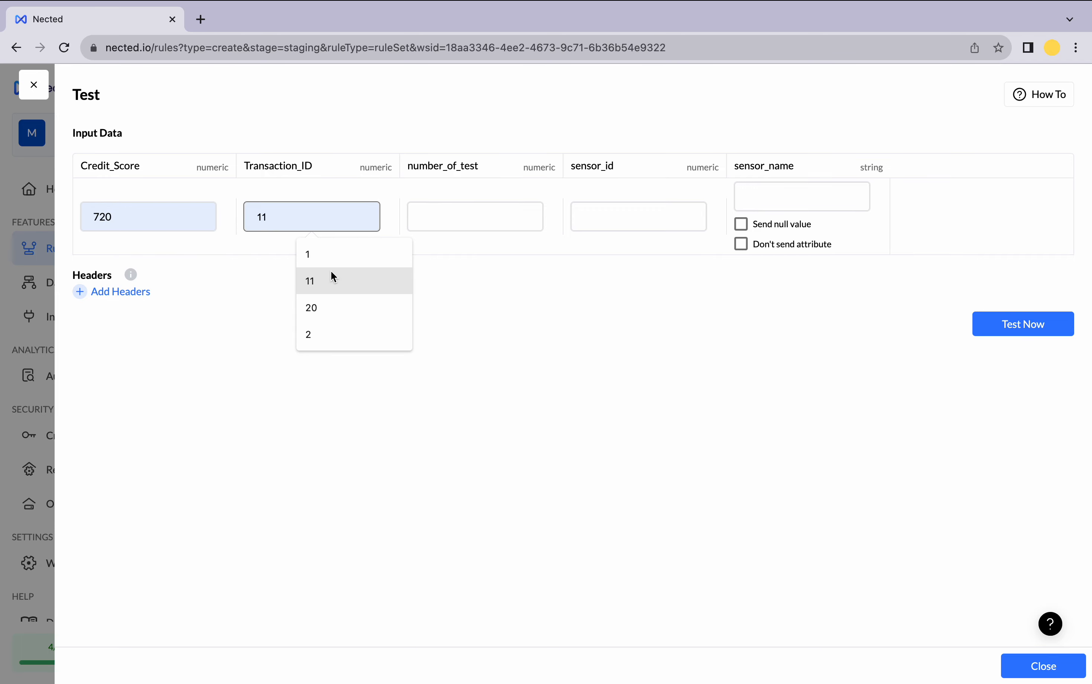
{"action": "left_click", "coordinate": [332, 273]}
{"action": "left_click", "coordinate": [489, 221]}
{"action": "left_click", "coordinate": [502, 267]}
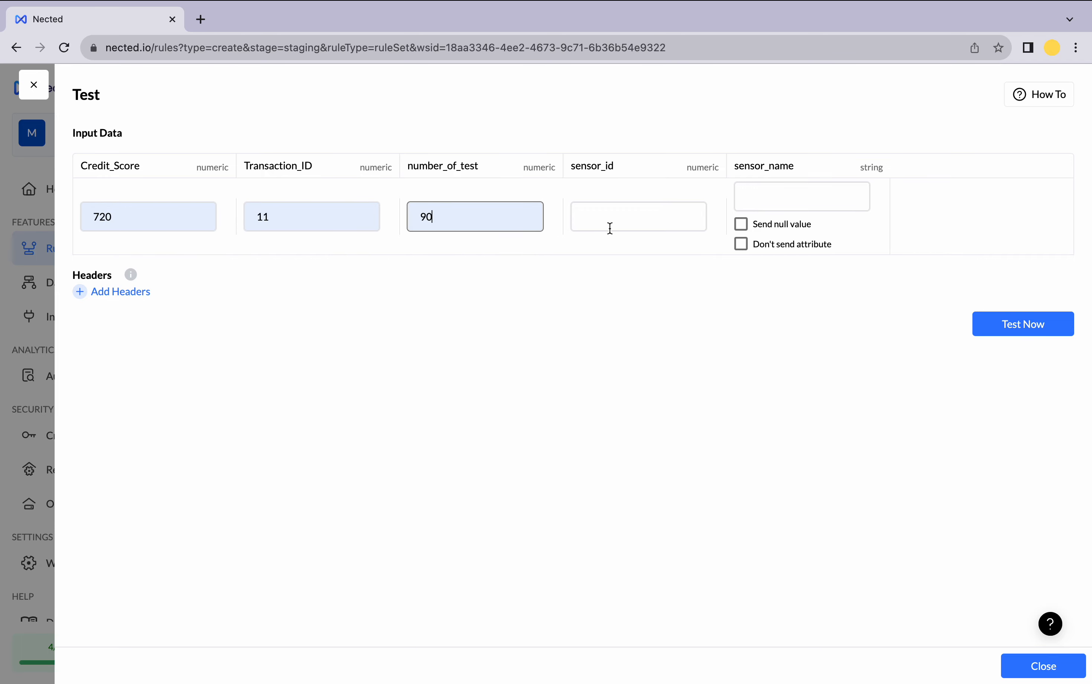
{"action": "left_click", "coordinate": [610, 228]}
{"action": "left_click", "coordinate": [637, 283]}
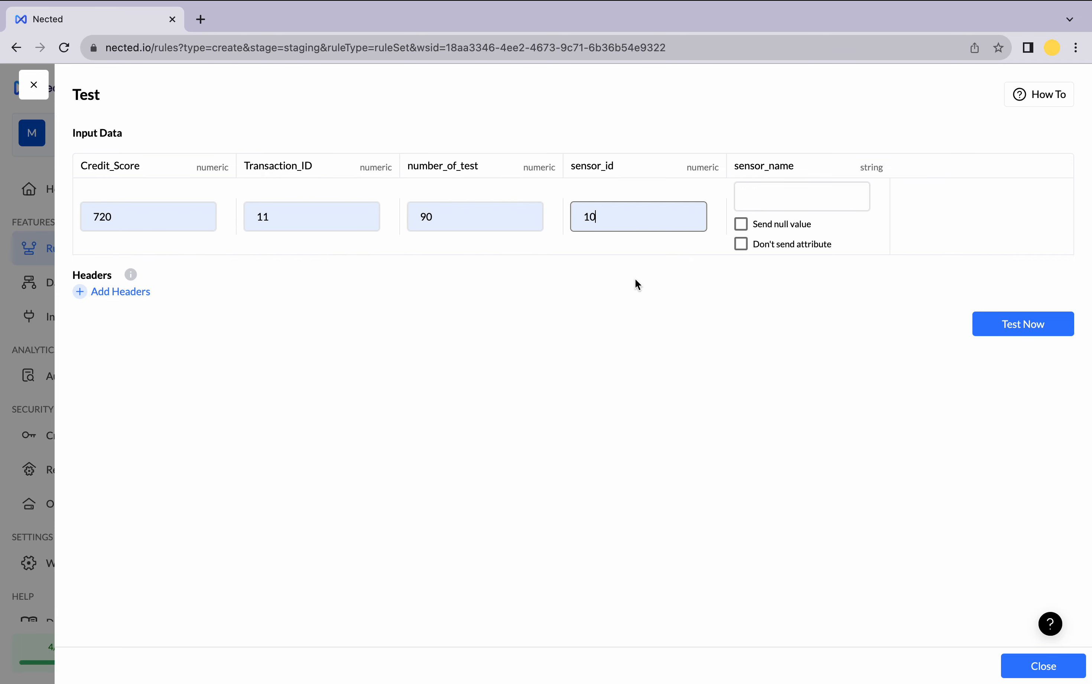
{"action": "left_click", "coordinate": [791, 244]}
{"action": "left_click", "coordinate": [1015, 327]}
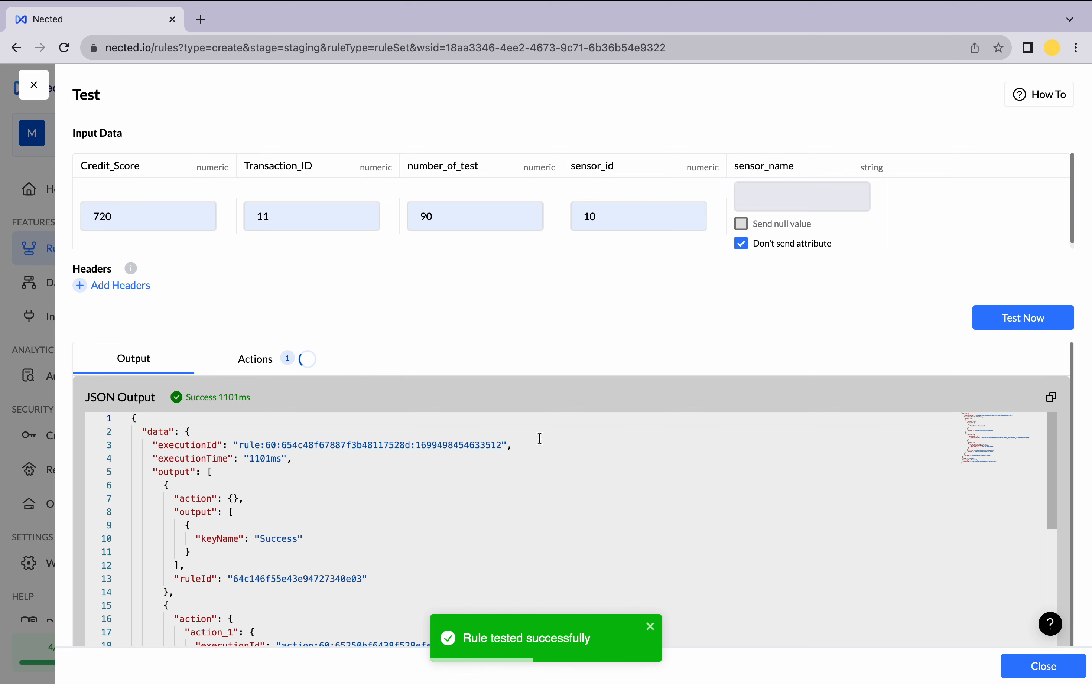
Examine each rule's output in the JSON result and the list of executed rule actions.
{"action": "scroll", "coordinate": [540, 438], "scroll_direction": "down", "scroll_amount": 3}
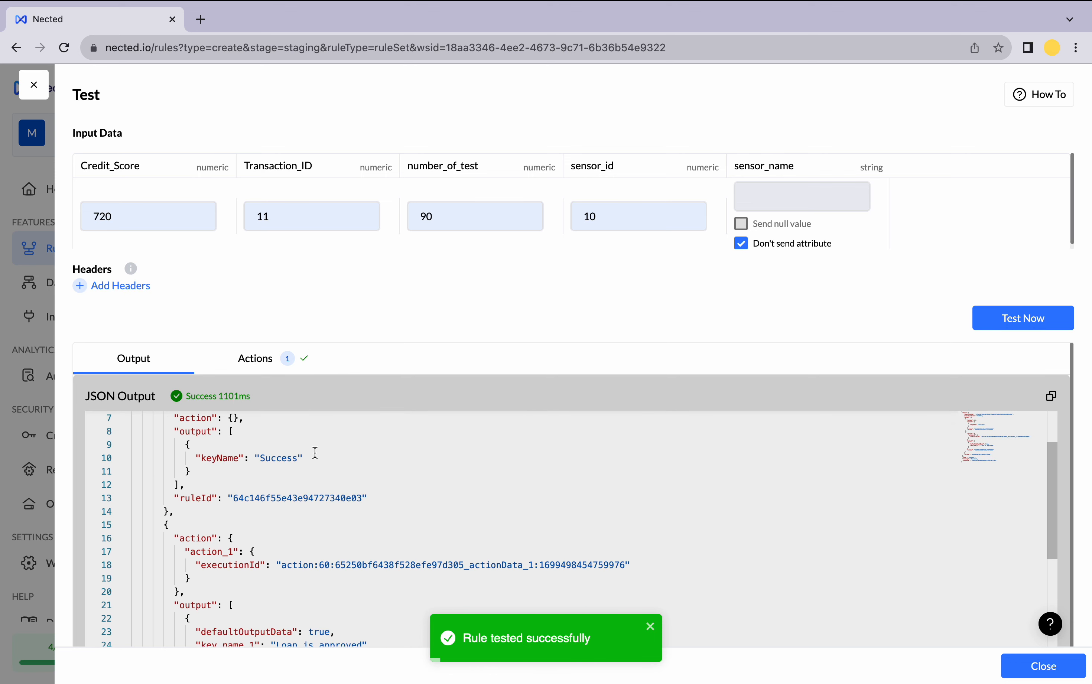
{"action": "left_click_drag", "start_coordinate": [191, 471], "coordinate": [178, 432]}
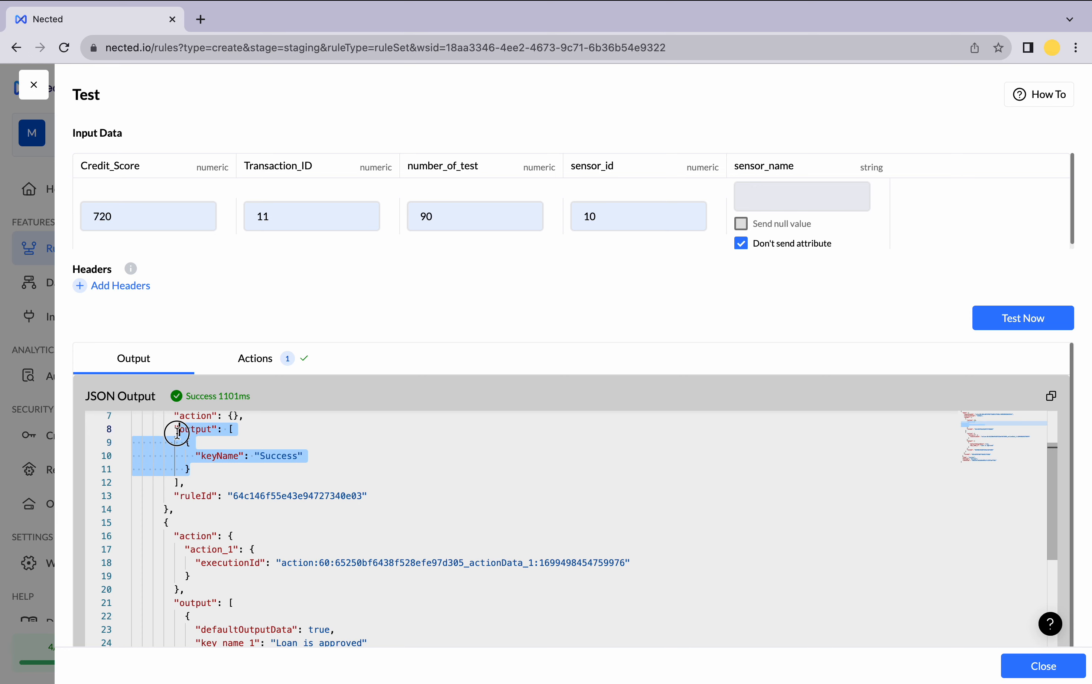
{"action": "scroll", "coordinate": [304, 518], "scroll_direction": "down", "scroll_amount": 5}
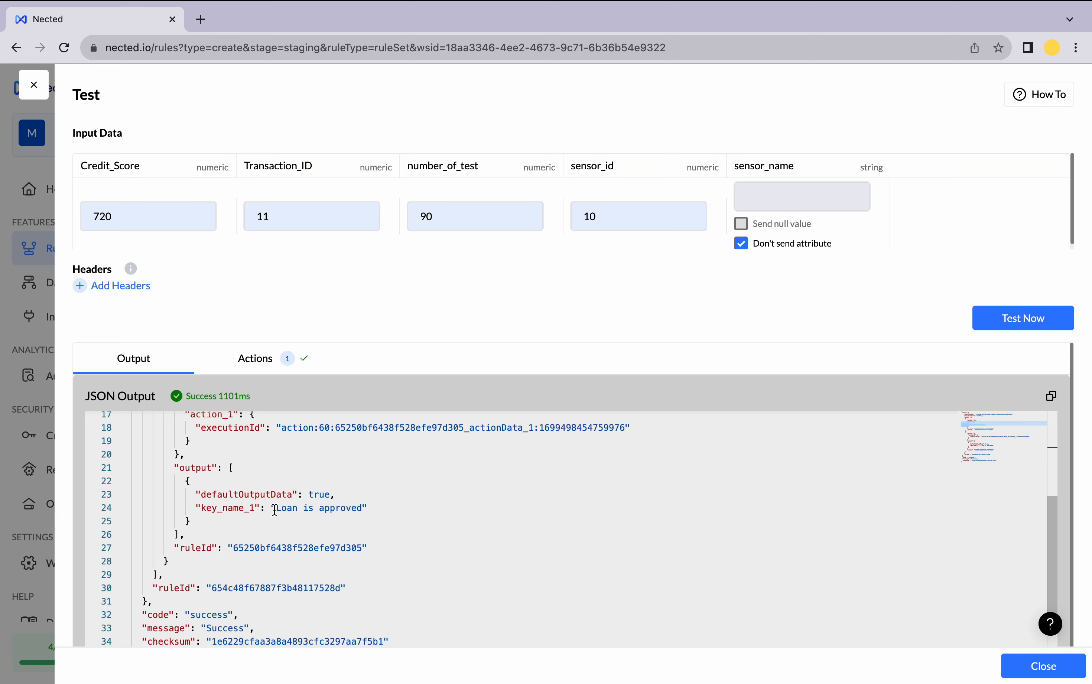
{"action": "left_click_drag", "start_coordinate": [212, 521], "coordinate": [176, 473]}
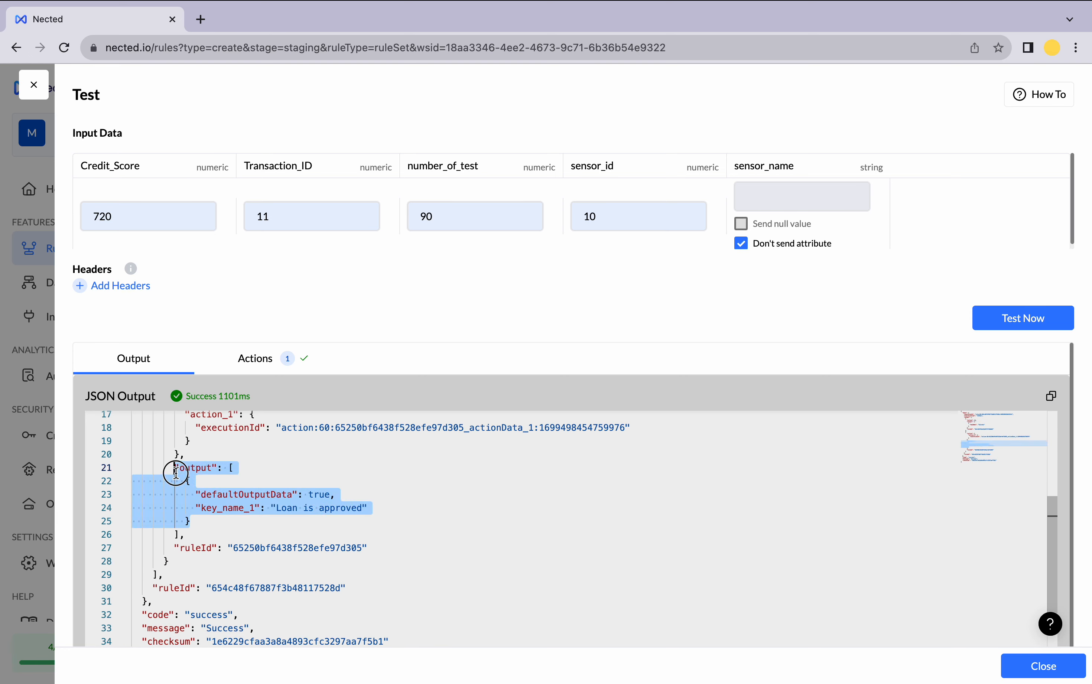
{"action": "scroll", "coordinate": [179, 472], "scroll_direction": "down", "scroll_amount": 3}
{"action": "scroll", "coordinate": [183, 471], "scroll_direction": "up", "scroll_amount": 2}
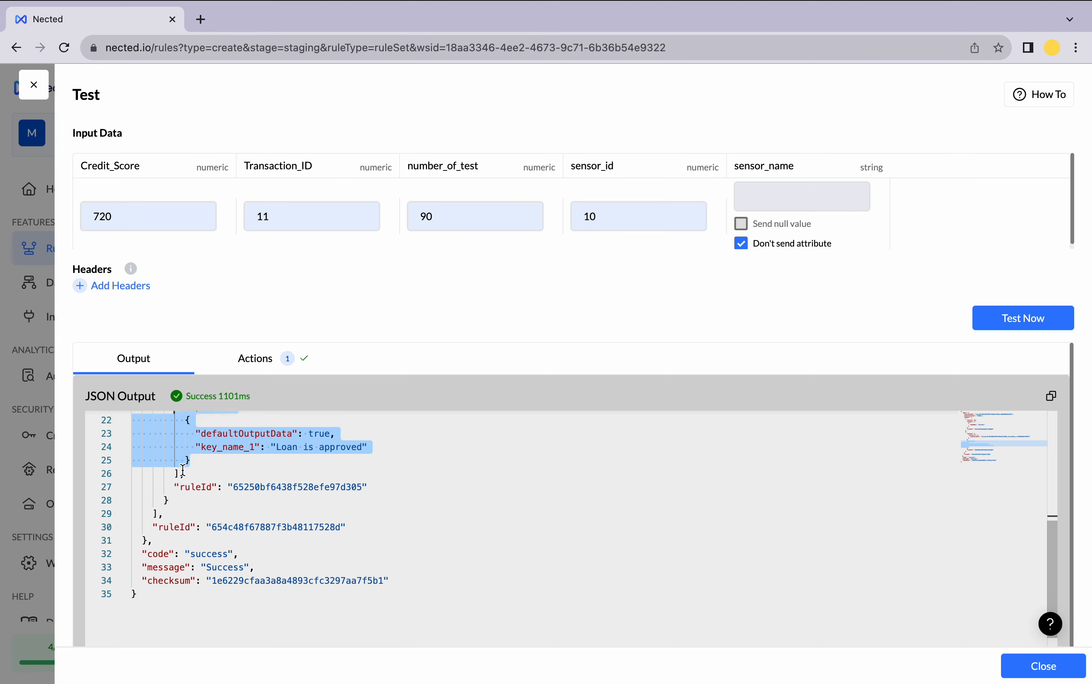
{"action": "scroll", "coordinate": [183, 471], "scroll_direction": "up", "scroll_amount": 4}
{"action": "scroll", "coordinate": [178, 502], "scroll_direction": "up", "scroll_amount": 3}
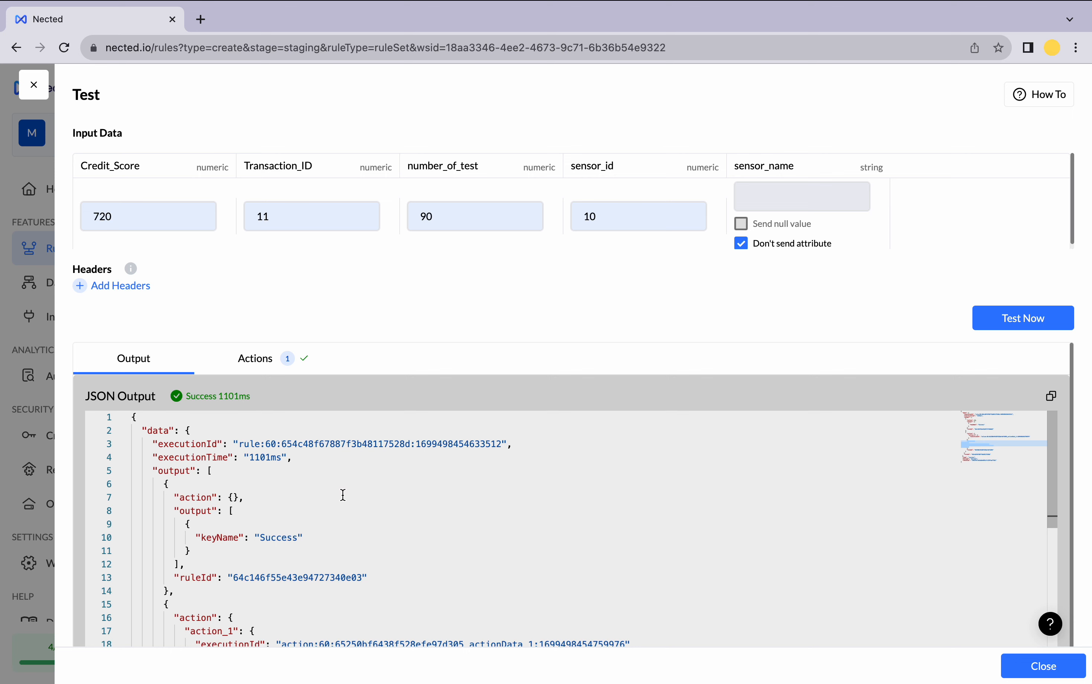
{"action": "scroll", "coordinate": [343, 495], "scroll_direction": "down", "scroll_amount": 2}
{"action": "left_click", "coordinate": [283, 362]}
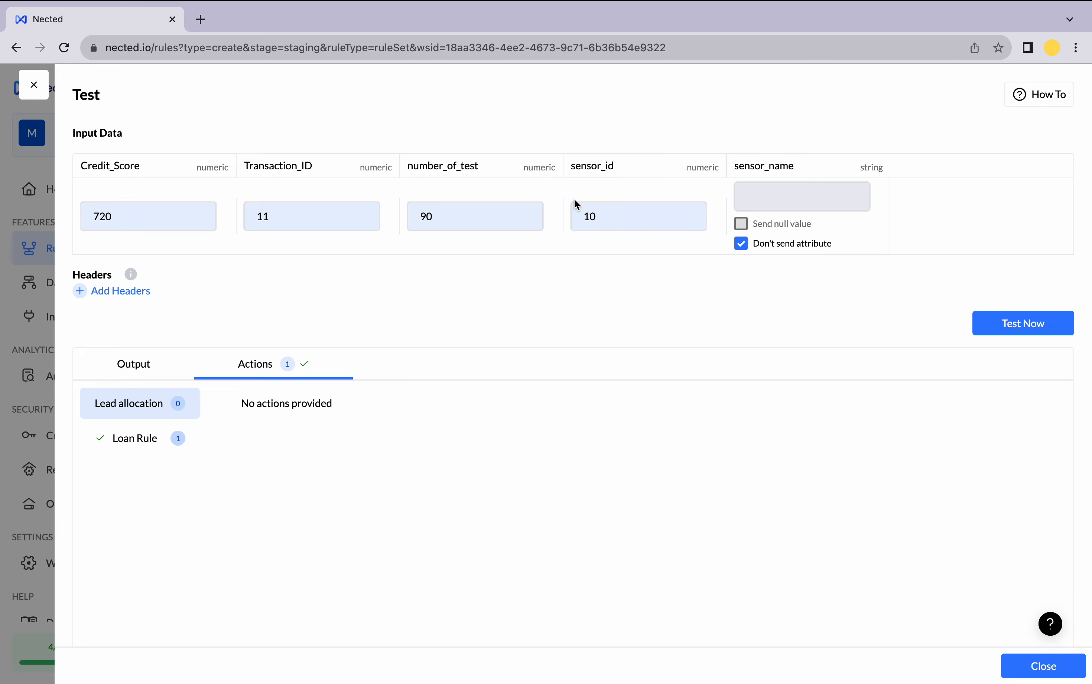
Change the sensor_id test value to 1 and rerun the staging test.
{"action": "left_click", "coordinate": [606, 209]}
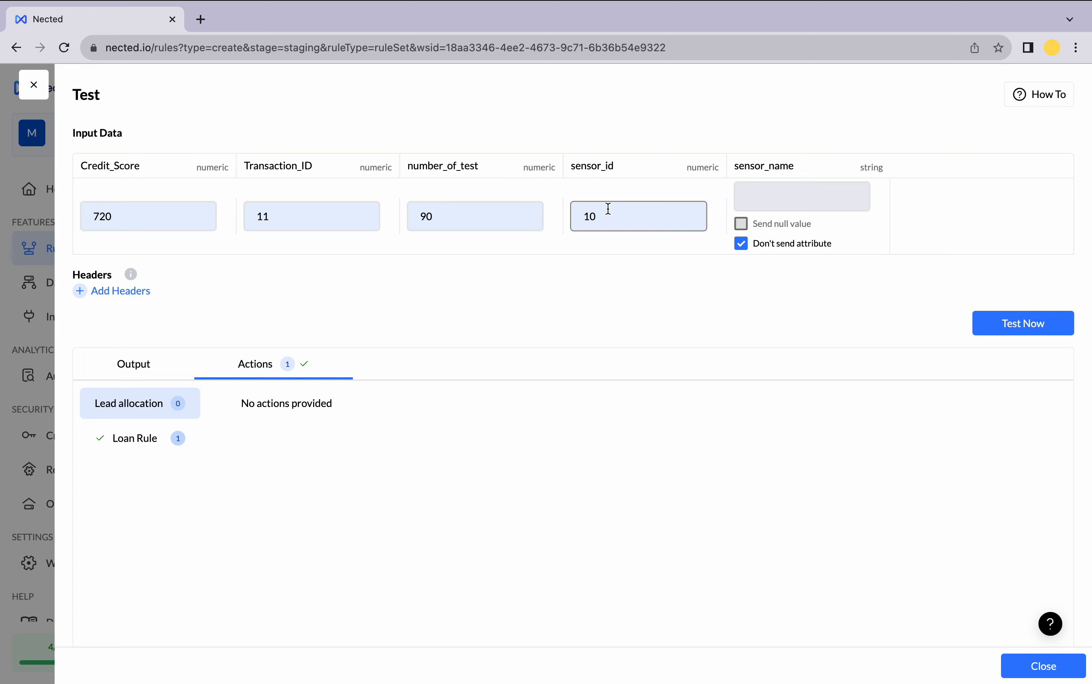
{"action": "key", "text": "BackSpace"}
{"action": "key", "text": "BackSpace"}
{"action": "left_click", "coordinate": [647, 218]}
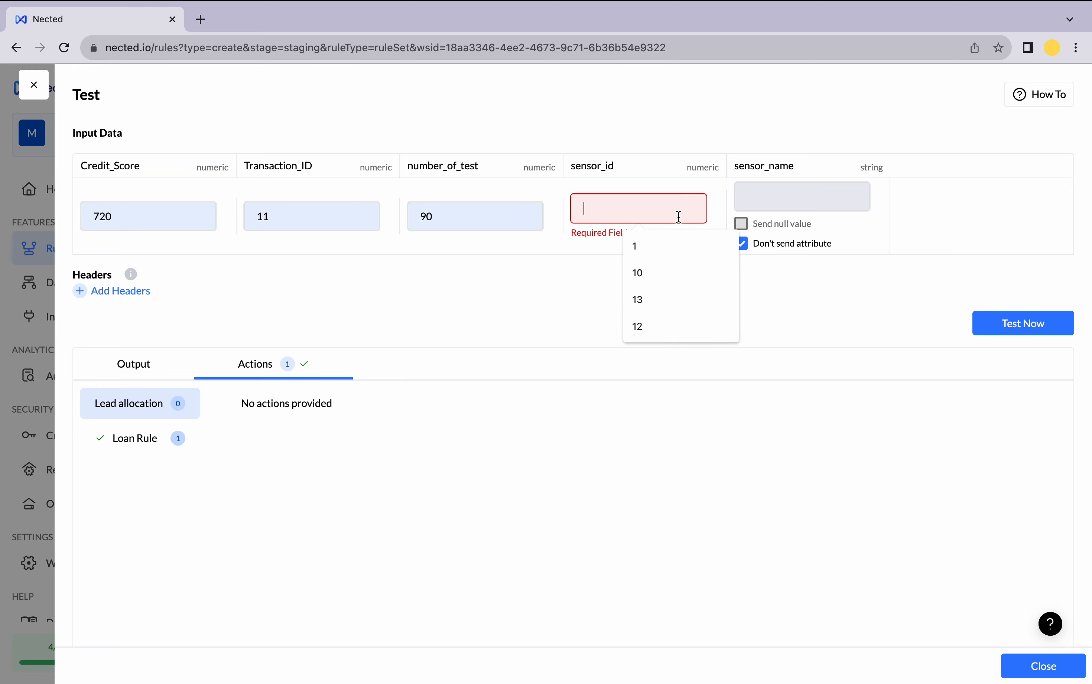
{"action": "left_click", "coordinate": [700, 248]}
{"action": "left_click", "coordinate": [1015, 322]}
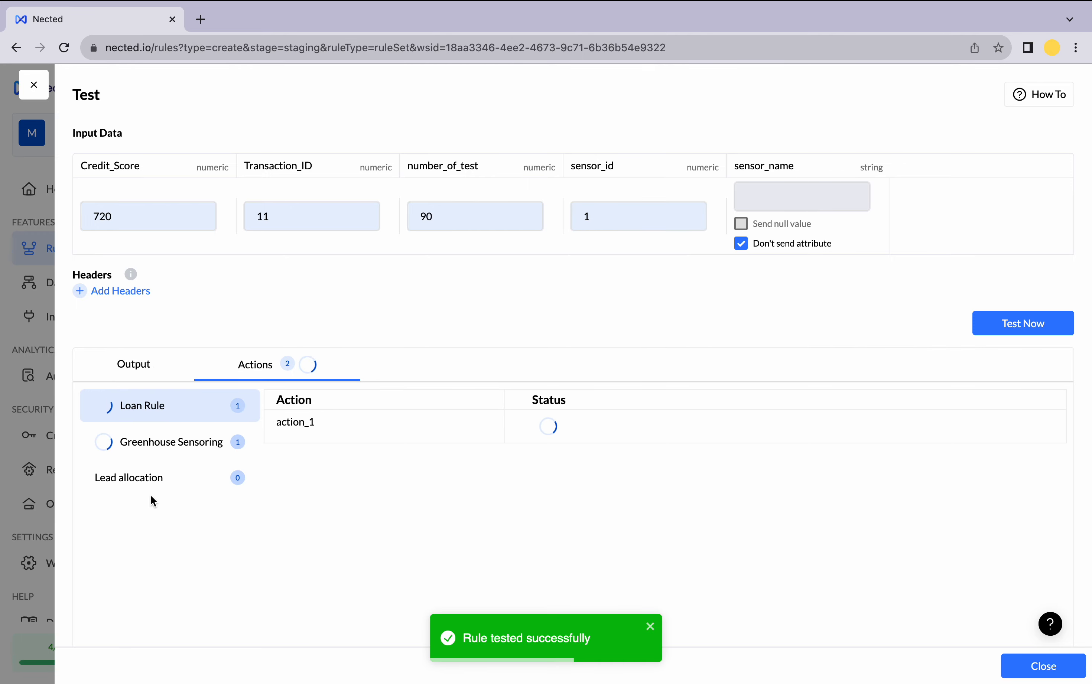
Examine the output blocks of Loan Rule, Greenhouse Sensoring and Lead allocation in the rerun's JSON result.
{"action": "left_click", "coordinate": [131, 370]}
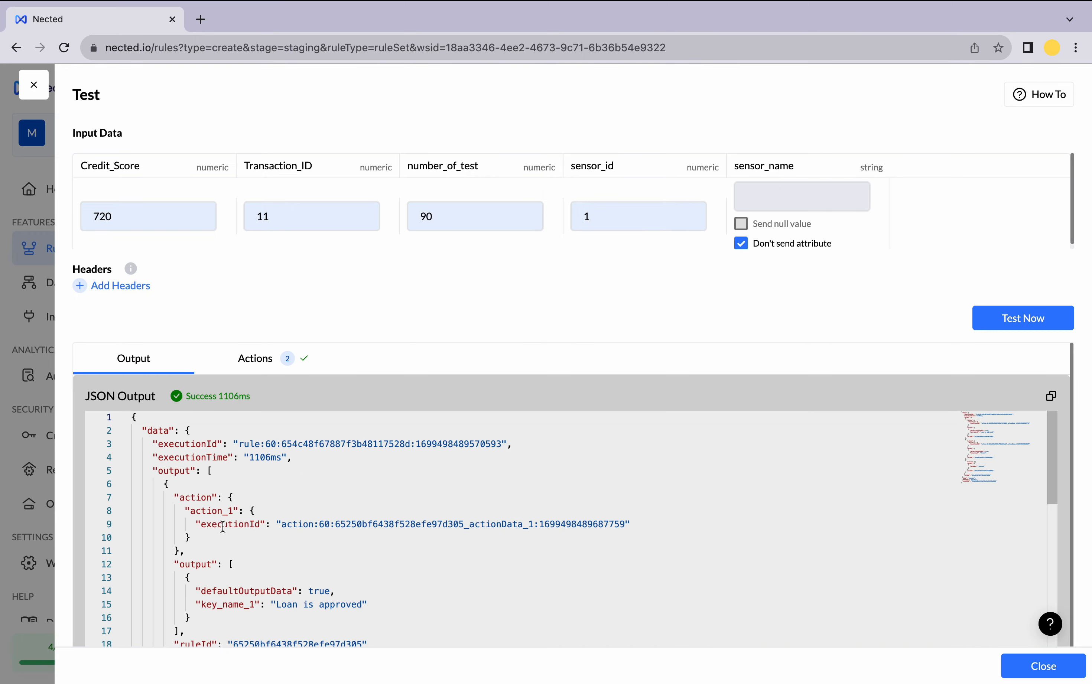
{"action": "scroll", "coordinate": [223, 525], "scroll_direction": "down", "scroll_amount": 3}
{"action": "scroll", "coordinate": [223, 525], "scroll_direction": "down", "scroll_amount": 5}
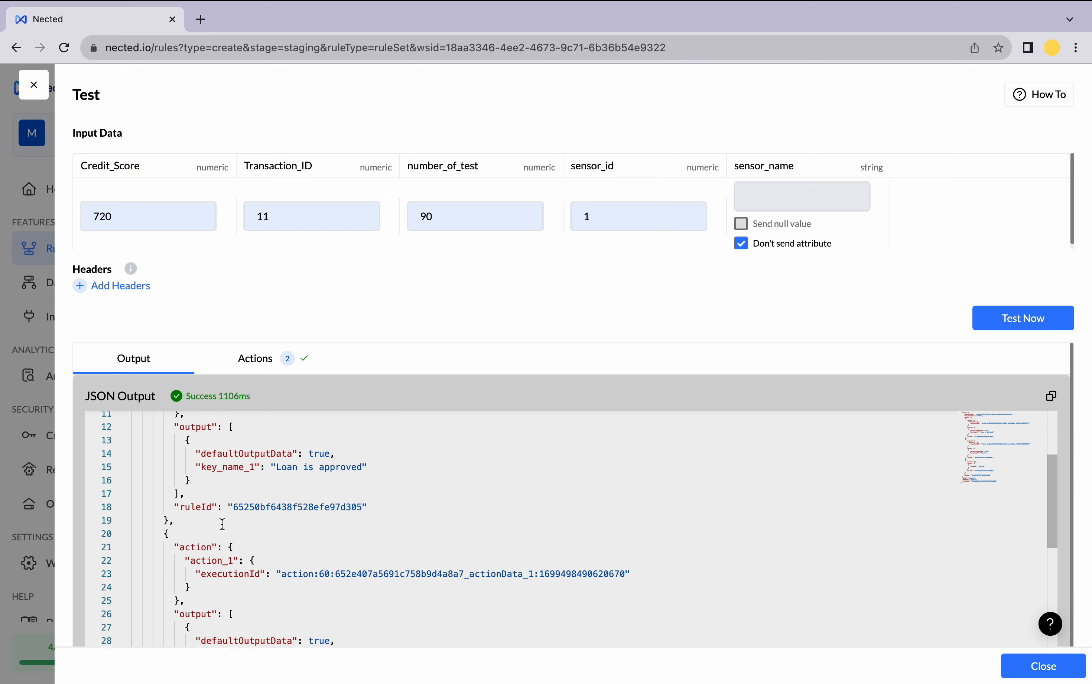
{"action": "scroll", "coordinate": [234, 537], "scroll_direction": "down", "scroll_amount": 6}
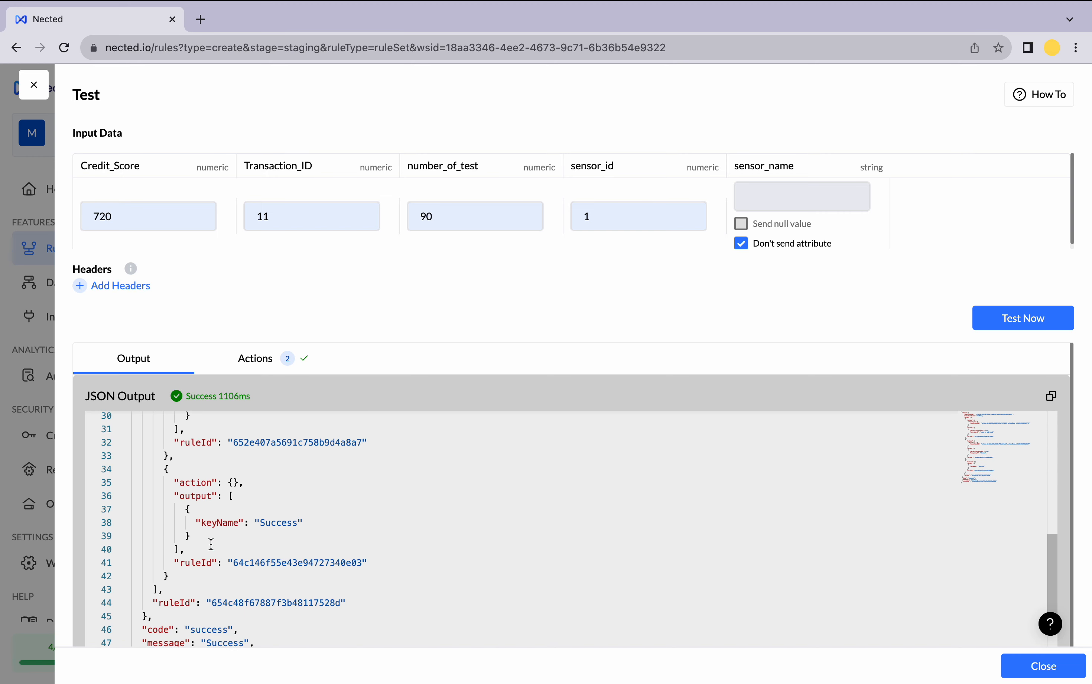
{"action": "left_click_drag", "start_coordinate": [212, 547], "coordinate": [175, 462]}
{"action": "scroll", "coordinate": [176, 498], "scroll_direction": "up", "scroll_amount": 4}
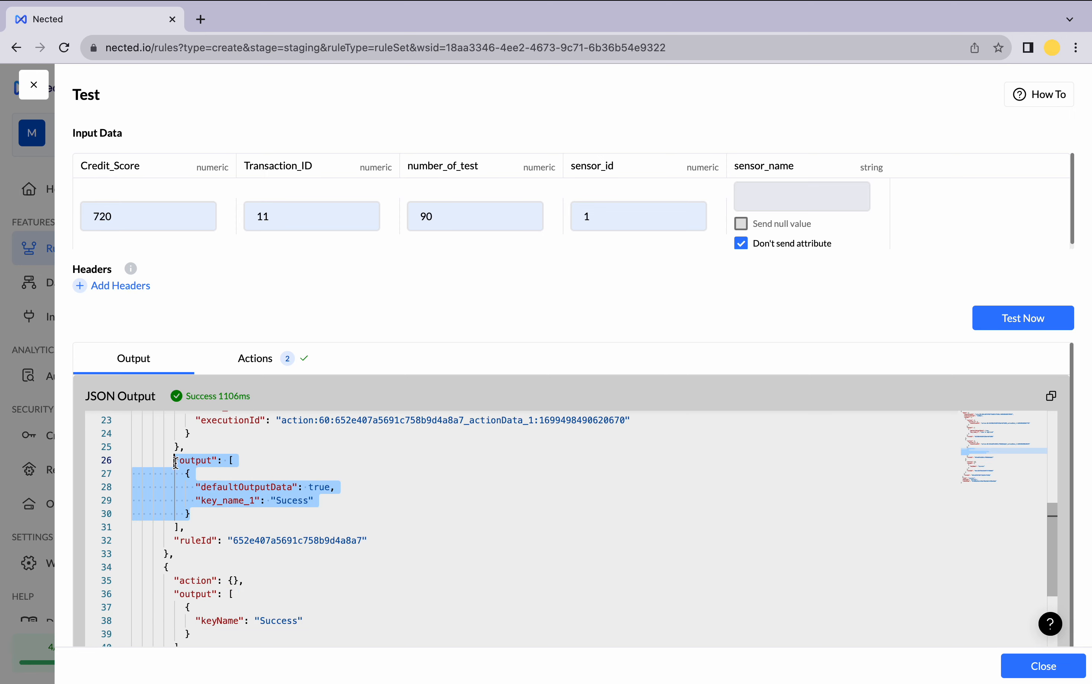
{"action": "scroll", "coordinate": [195, 484], "scroll_direction": "up", "scroll_amount": 5}
{"action": "scroll", "coordinate": [197, 494], "scroll_direction": "up", "scroll_amount": 1}
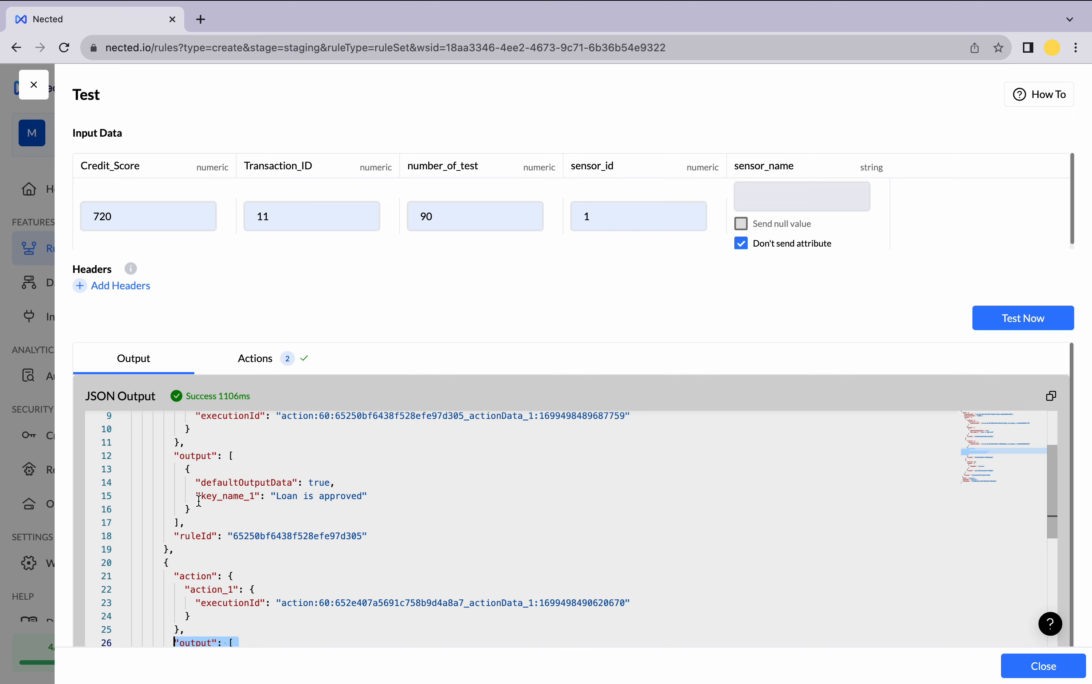
{"action": "left_click_drag", "start_coordinate": [195, 506], "coordinate": [179, 458]}
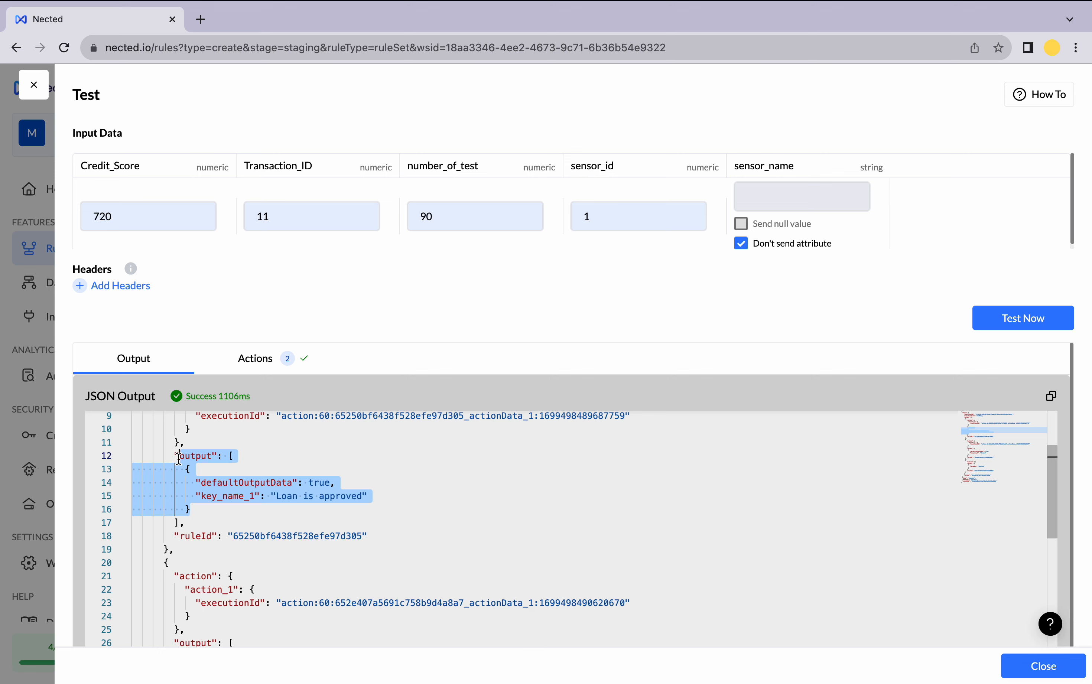
Check the actions of Lead allocation, Loan Rule and Greenhouse Sensoring, and close the test.
{"action": "left_click", "coordinate": [285, 362]}
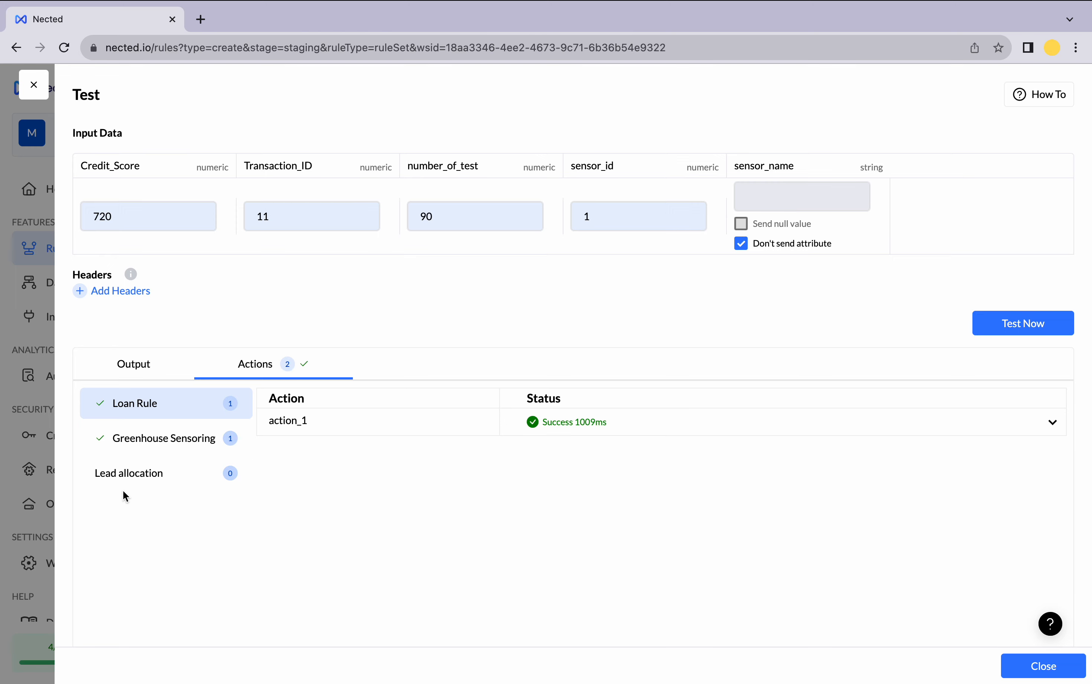
{"action": "left_click", "coordinate": [141, 477]}
{"action": "left_click", "coordinate": [135, 401]}
{"action": "left_click", "coordinate": [162, 433]}
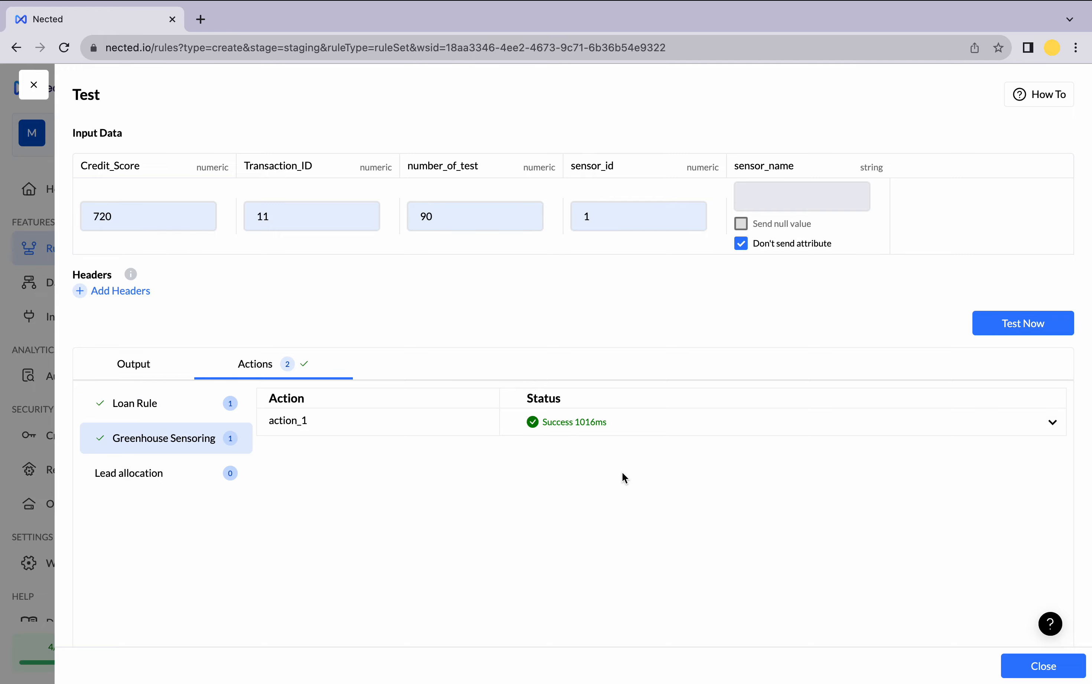
{"action": "left_click", "coordinate": [1049, 667]}
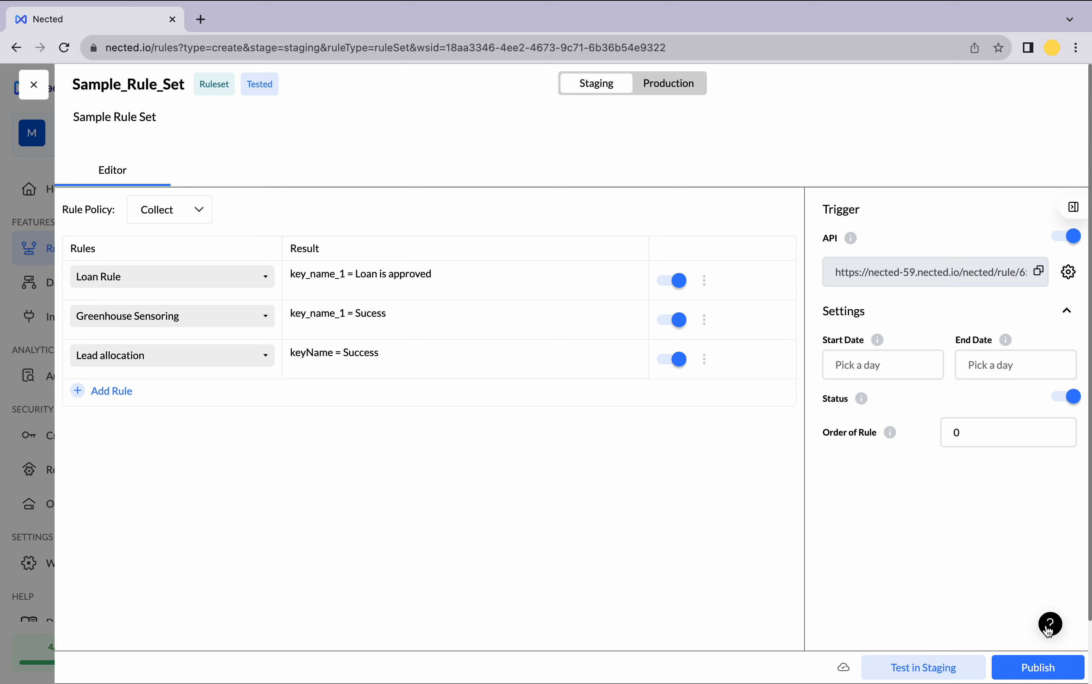
Publish Sample_Rule_Set and switch the ruleset view to the Production environment.
{"action": "left_click", "coordinate": [1039, 669]}
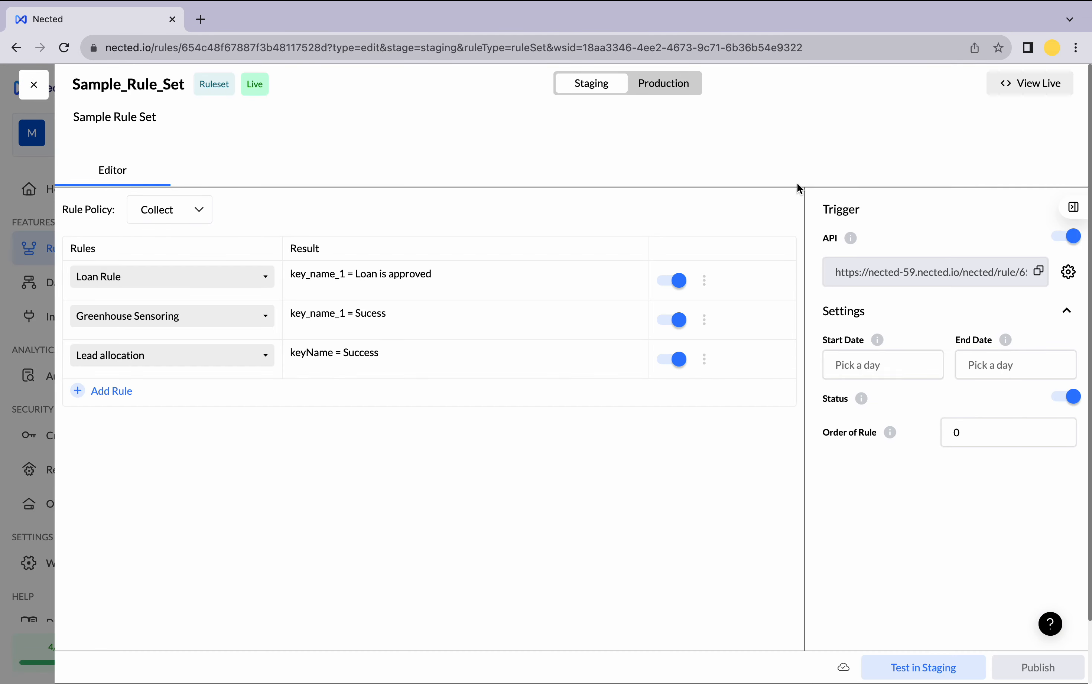
{"action": "left_click", "coordinate": [687, 89]}
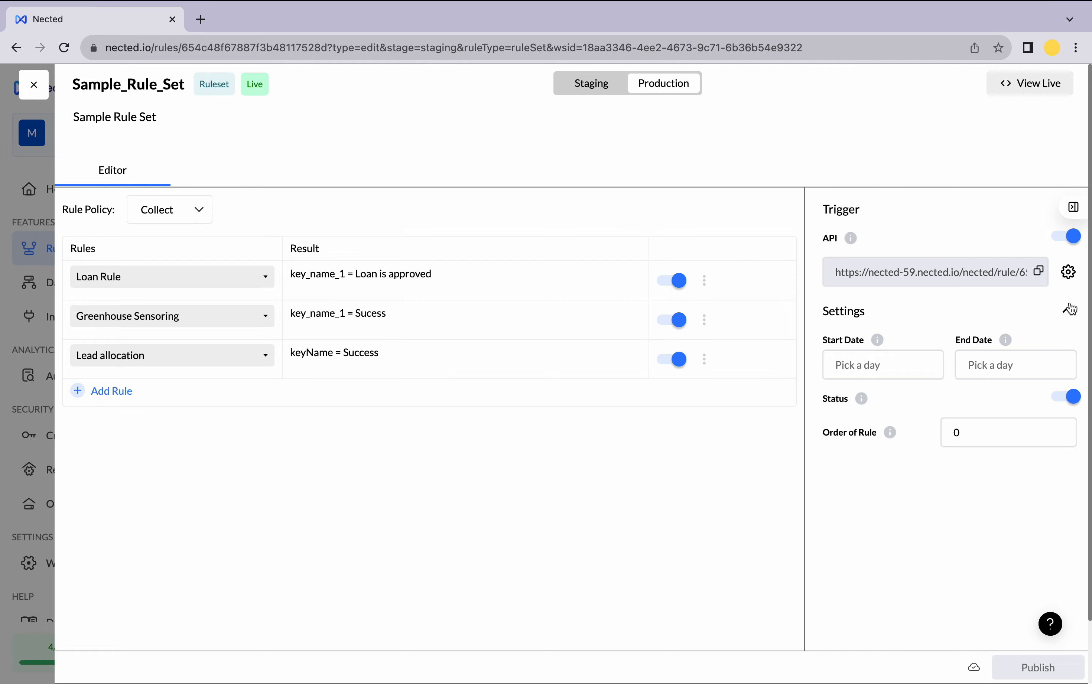
Open the API settings of the ruleset's trigger and view the available authentication options.
{"action": "left_click", "coordinate": [1070, 272]}
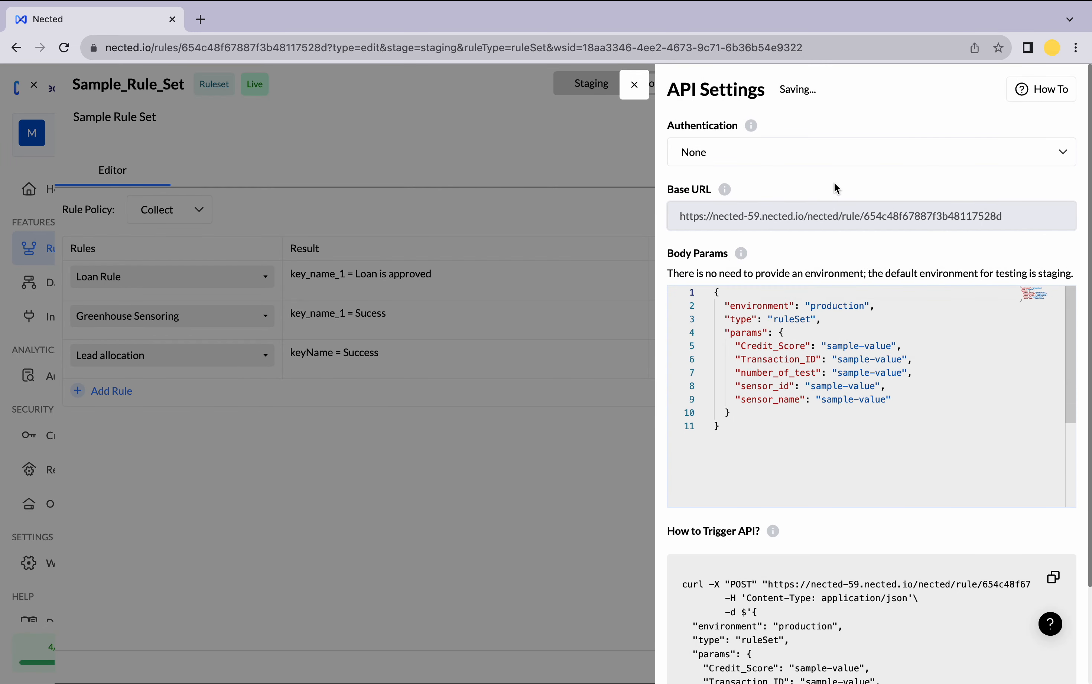
{"action": "left_click", "coordinate": [1056, 152]}
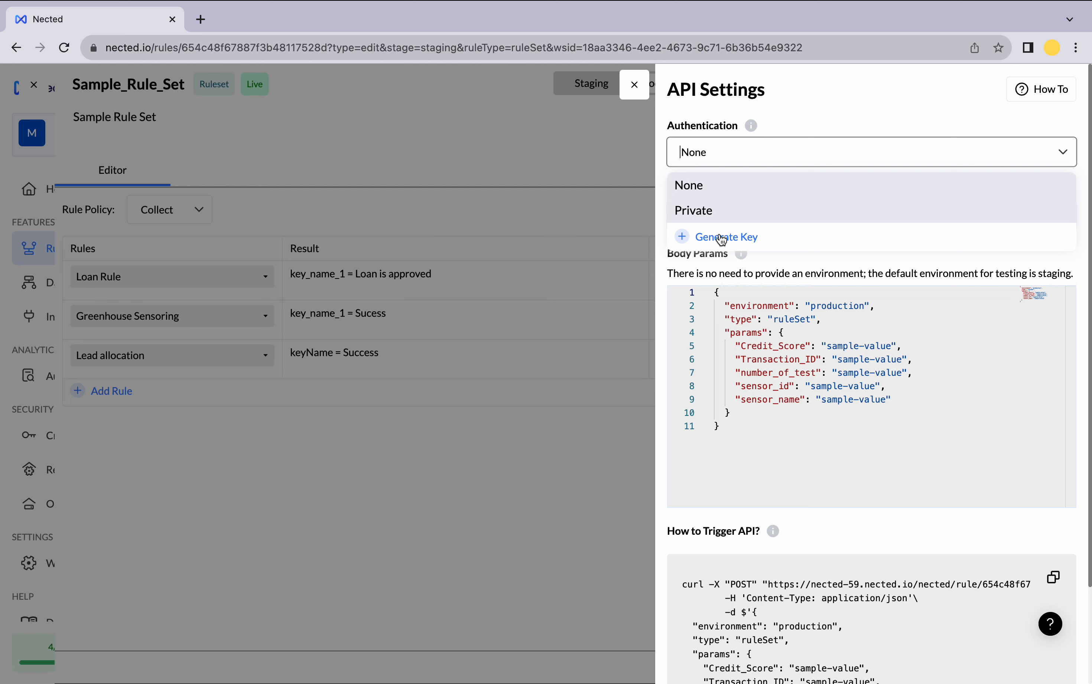
{"action": "left_click", "coordinate": [872, 133]}
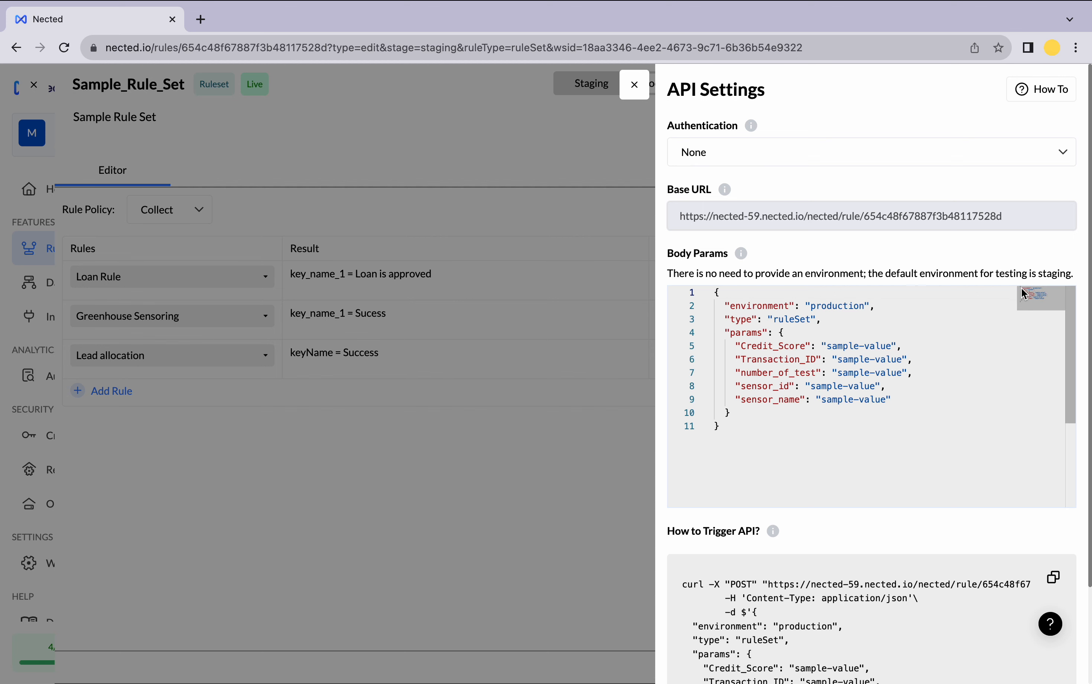
Examine the production body parameters and the sample curl request for triggering the API, and close the API settings.
{"action": "scroll", "coordinate": [961, 353], "scroll_direction": "down", "scroll_amount": 5}
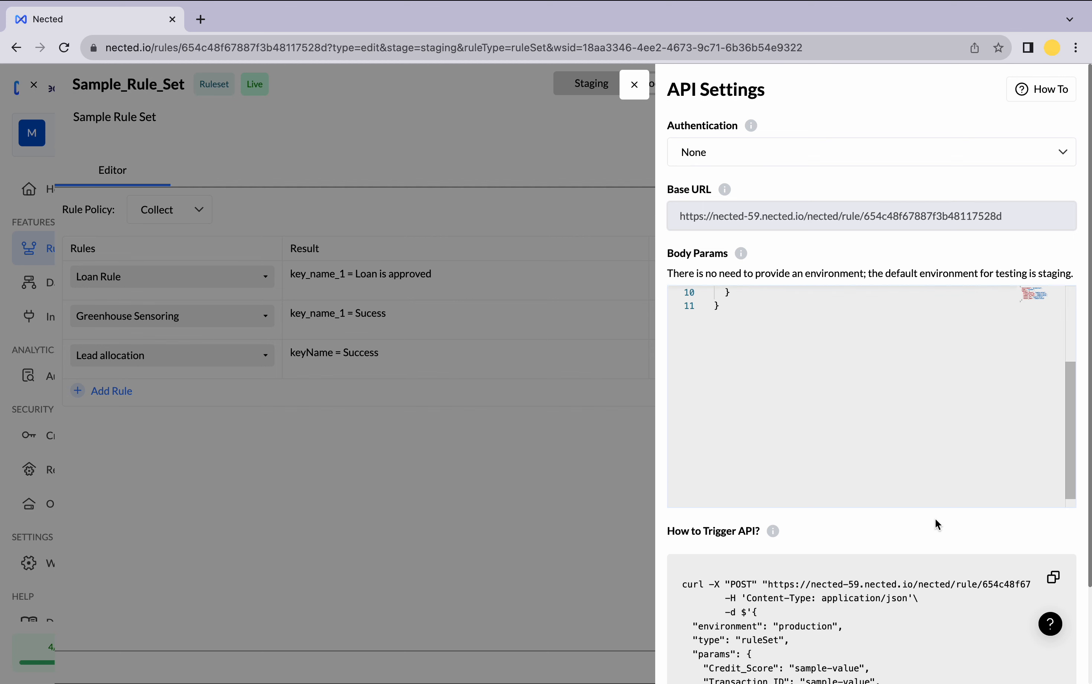
{"action": "scroll", "coordinate": [934, 517], "scroll_direction": "down", "scroll_amount": 3}
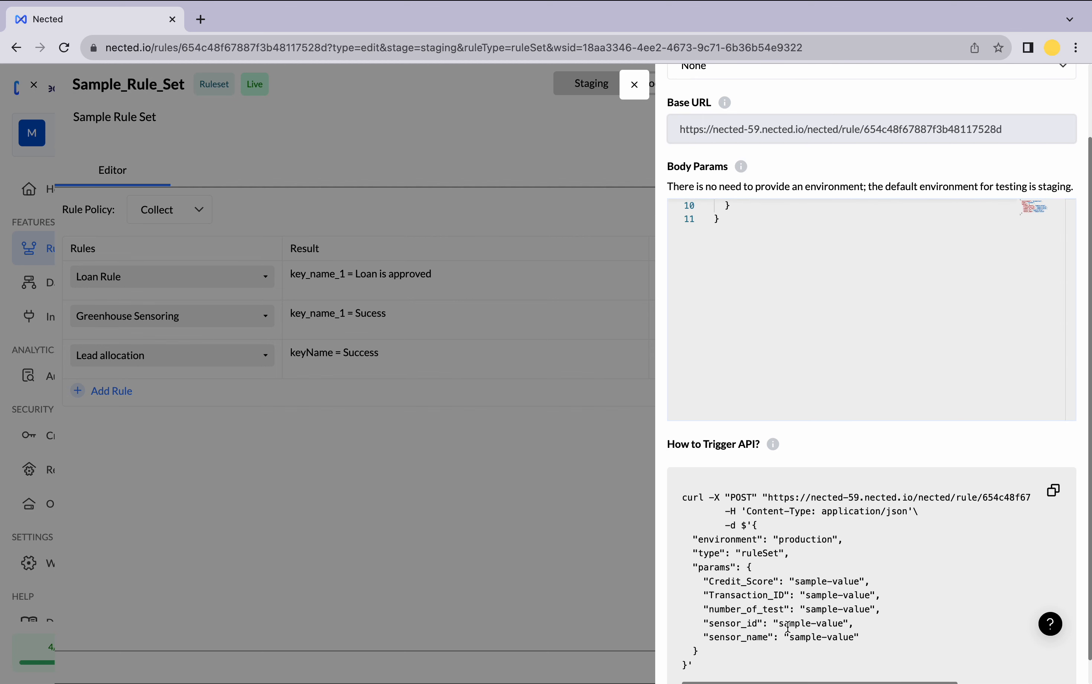
{"action": "left_click_drag", "start_coordinate": [734, 640], "coordinate": [698, 557]}
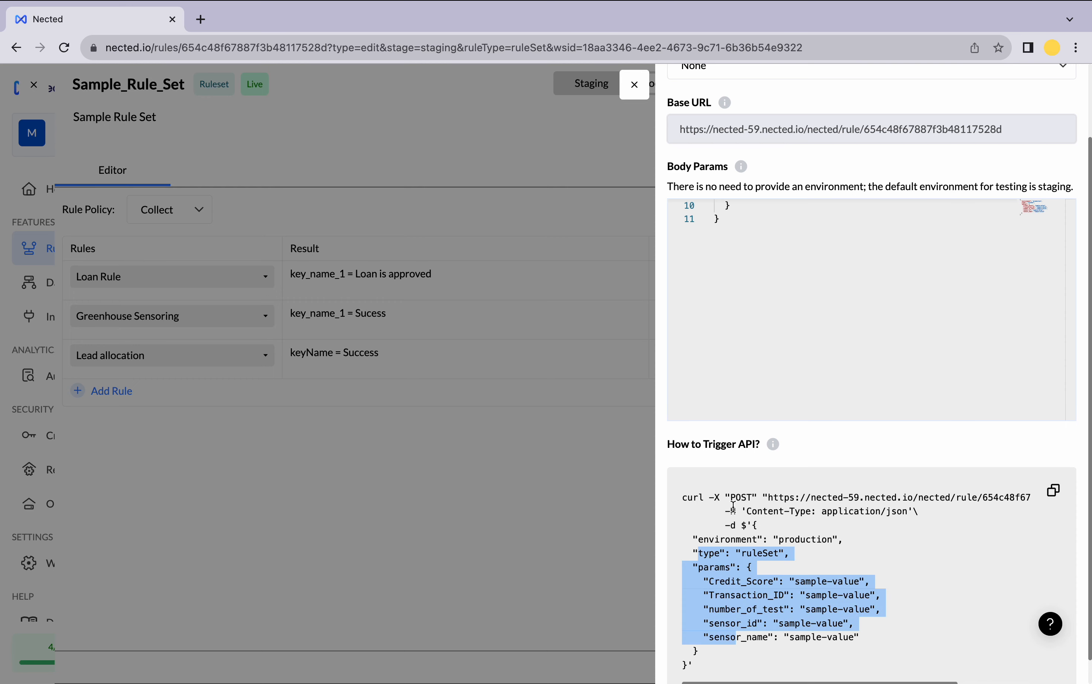
{"action": "scroll", "coordinate": [801, 383], "scroll_direction": "up", "scroll_amount": 3}
{"action": "scroll", "coordinate": [800, 384], "scroll_direction": "up", "scroll_amount": 3}
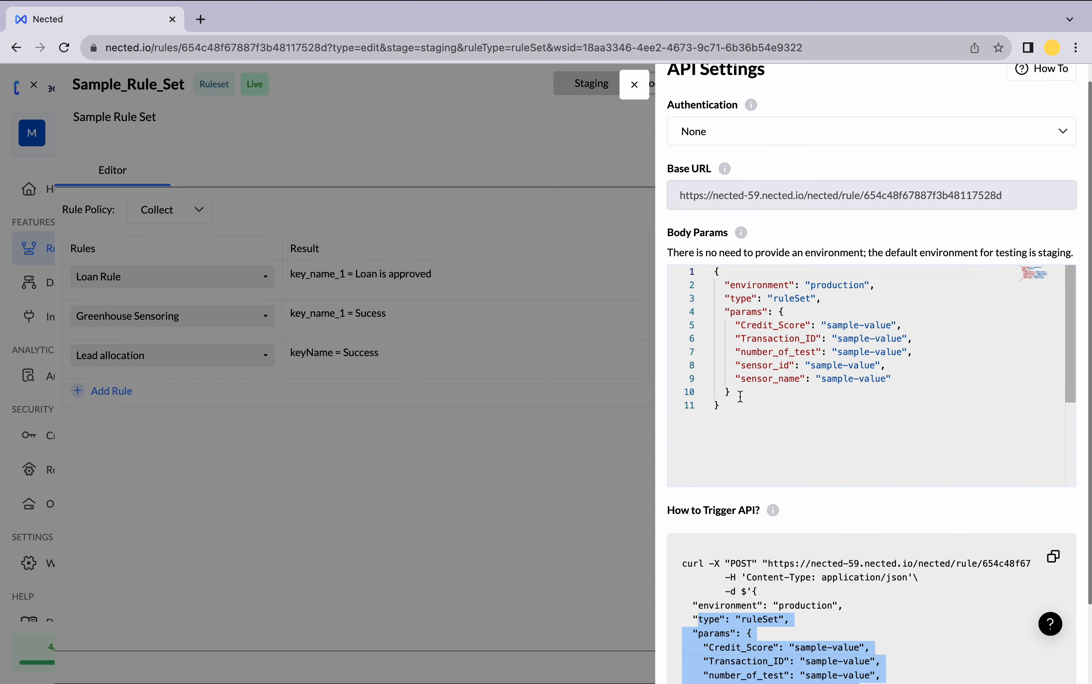
{"action": "left_click_drag", "start_coordinate": [741, 397], "coordinate": [719, 285]}
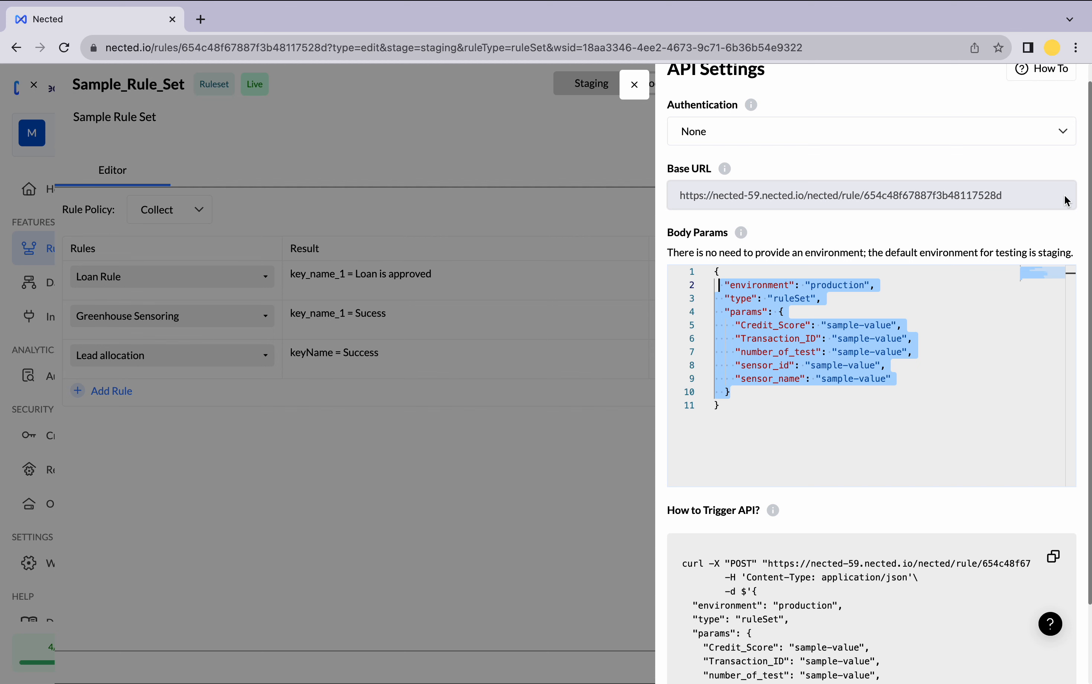
{"action": "left_click", "coordinate": [645, 97]}
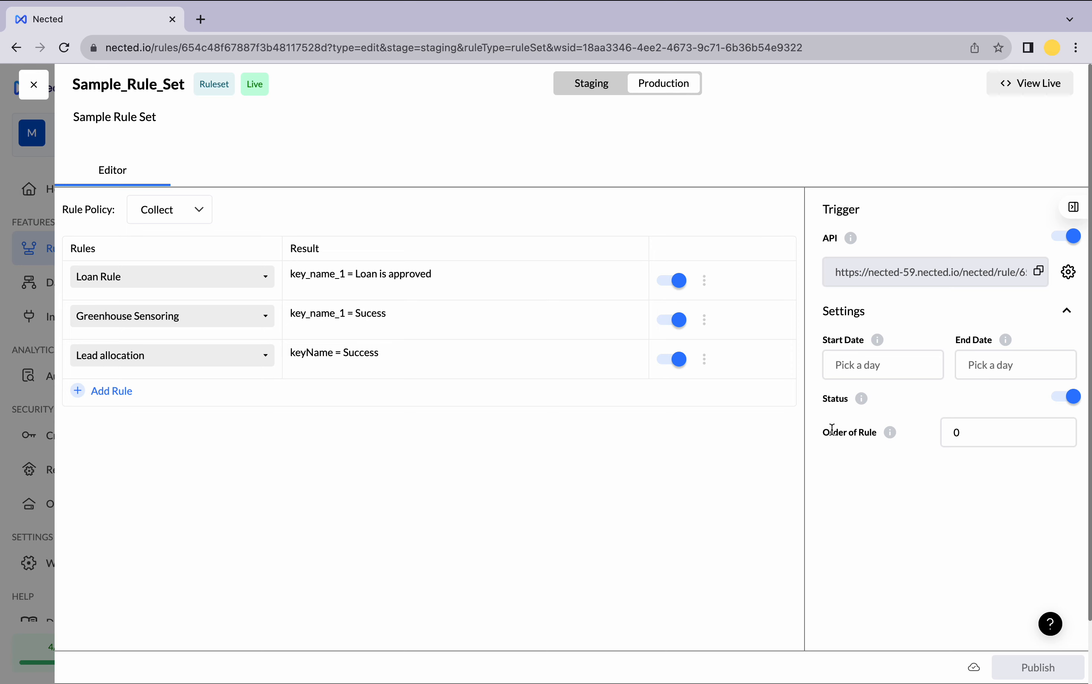
Change the ruleset's rule policy to Order and open the Order of Rule value for editing.
{"action": "mouse_move", "coordinate": [894, 434]}
{"action": "left_click", "coordinate": [204, 217]}
{"action": "scroll", "coordinate": [221, 407], "scroll_direction": "down", "scroll_amount": 3}
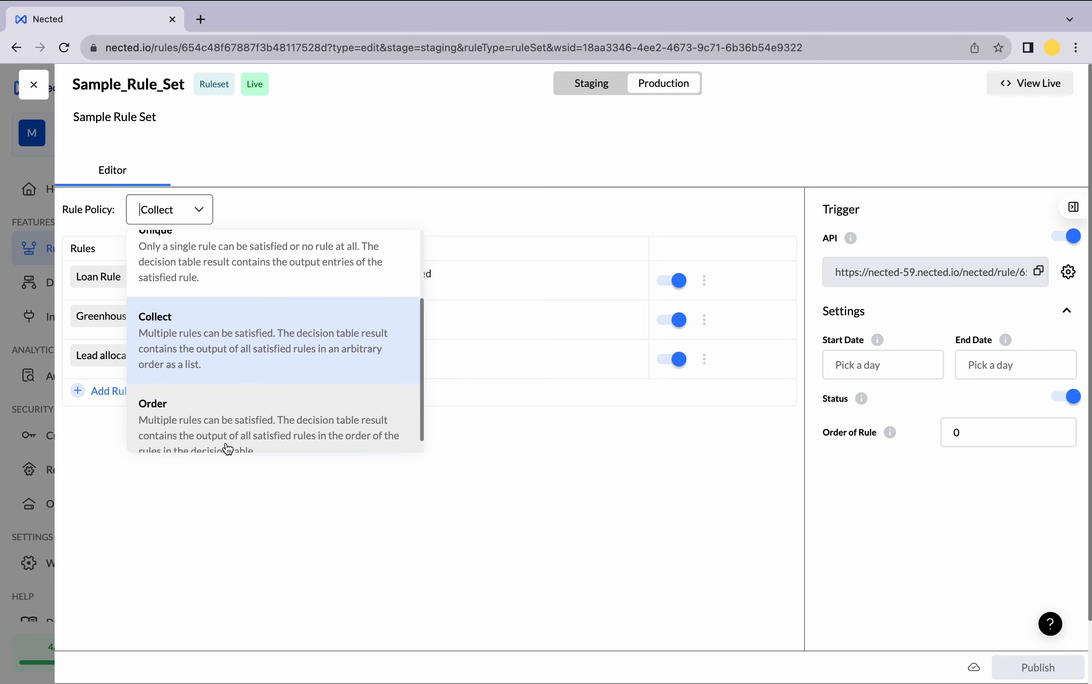
{"action": "scroll", "coordinate": [228, 449], "scroll_direction": "down", "scroll_amount": 1}
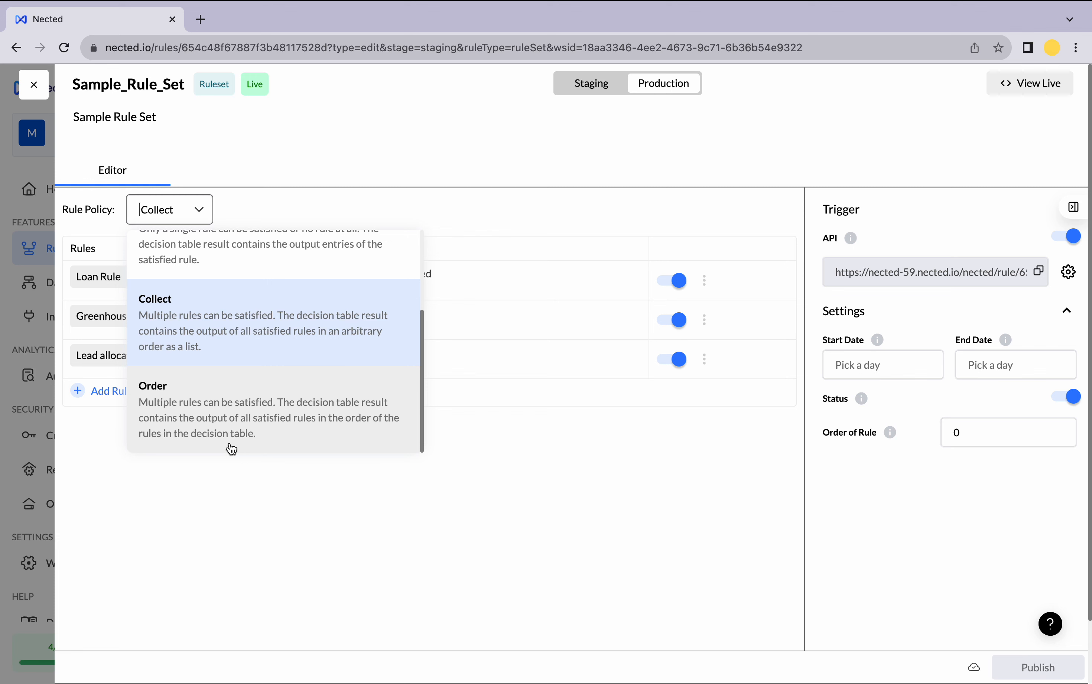
{"action": "left_click", "coordinate": [335, 407]}
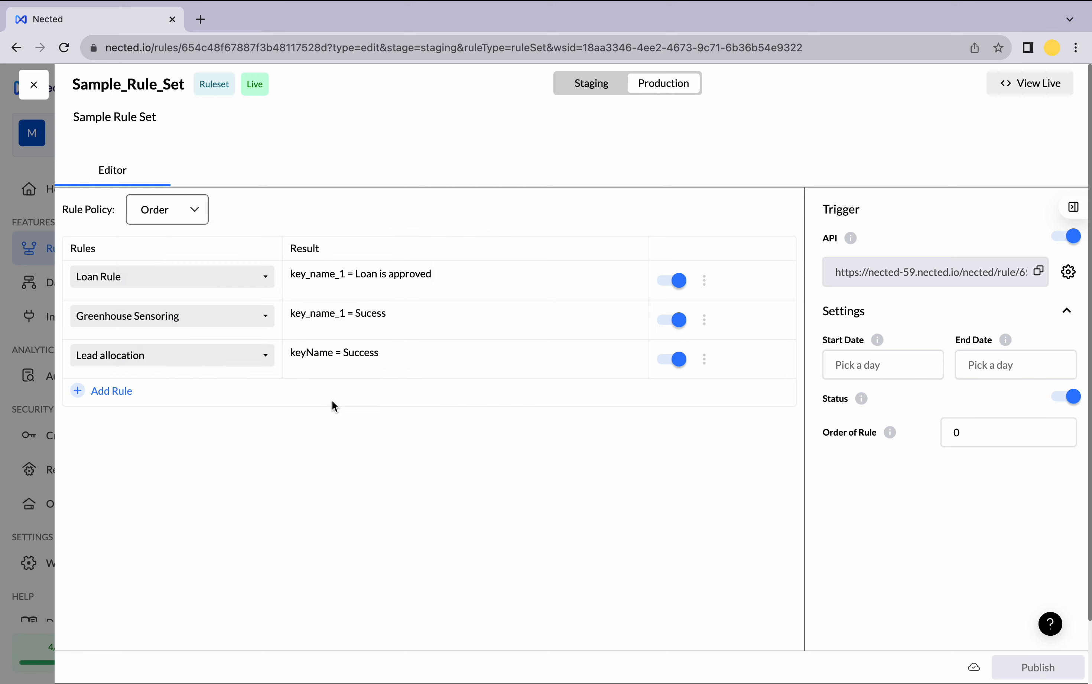
{"action": "left_click", "coordinate": [966, 436]}
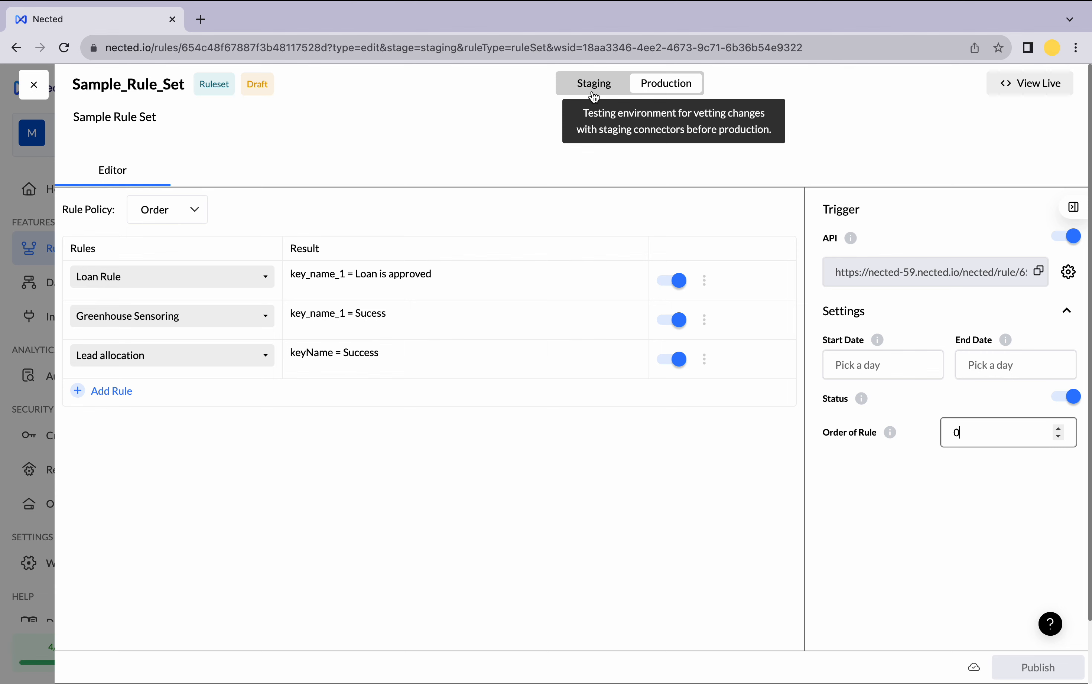
{"action": "mouse_move", "coordinate": [669, 1]}
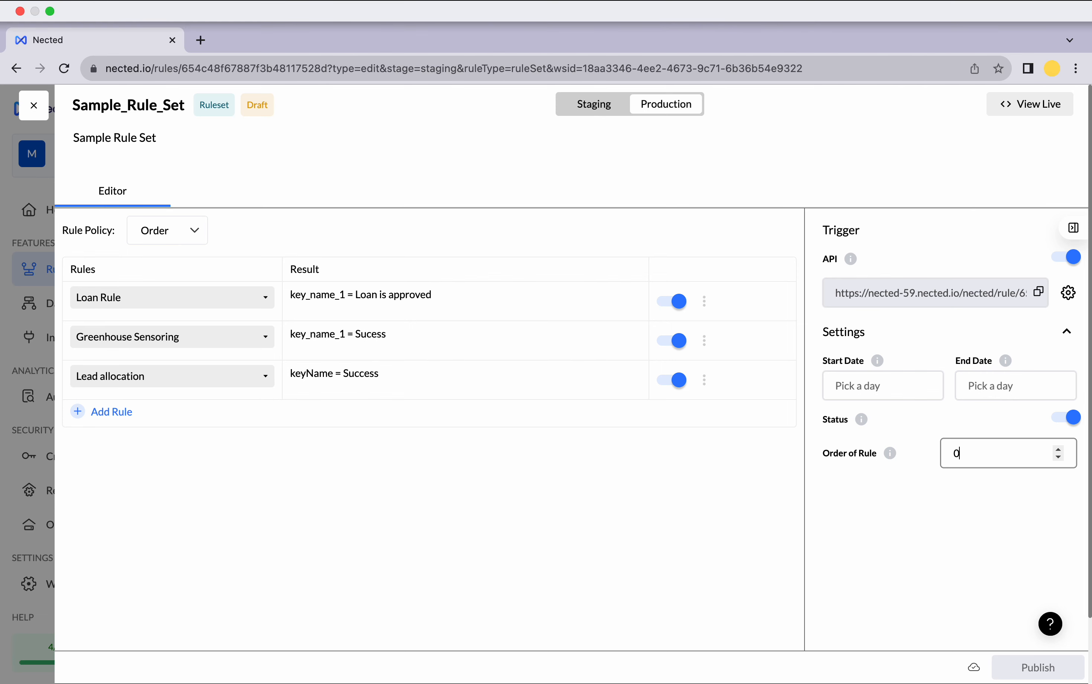